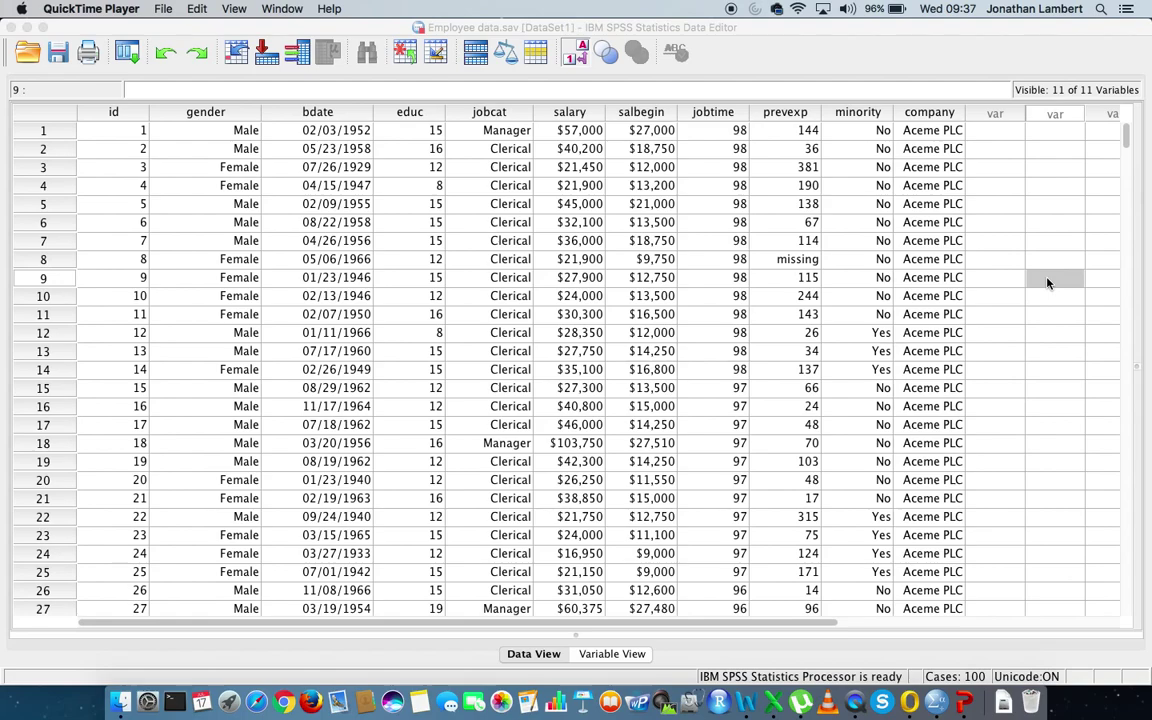
Bring the Data Editor showing Employee data.sav into focus
click(819, 42)
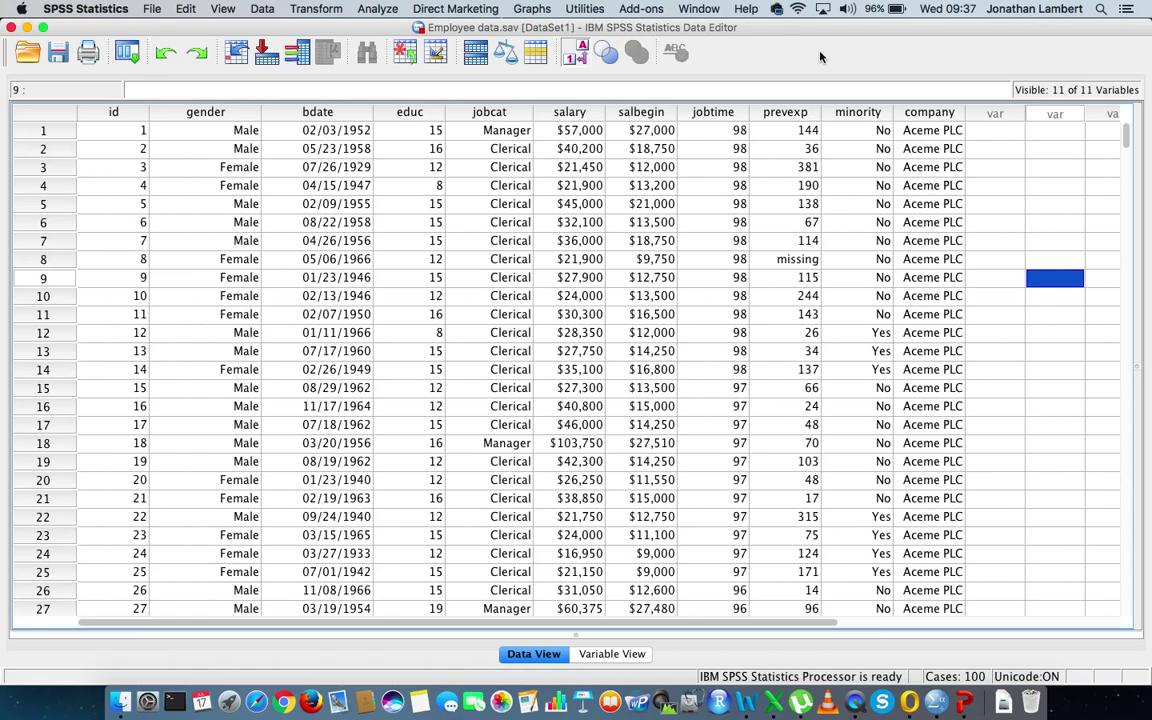
click(211, 113)
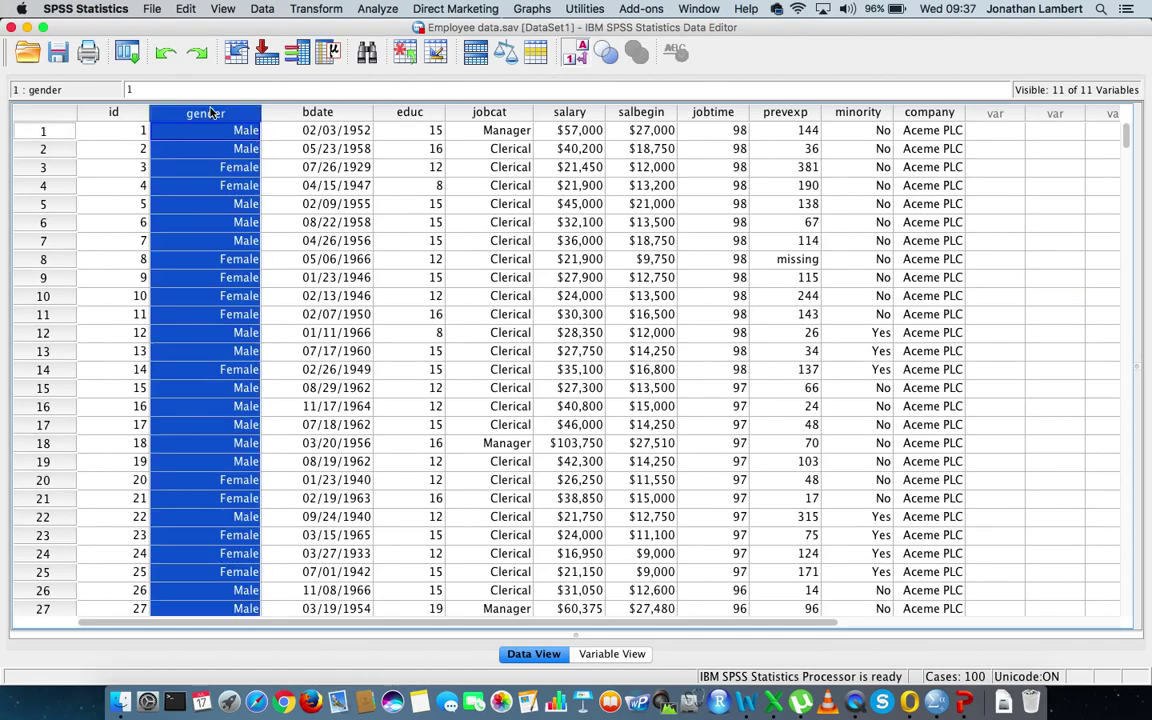
click(481, 113)
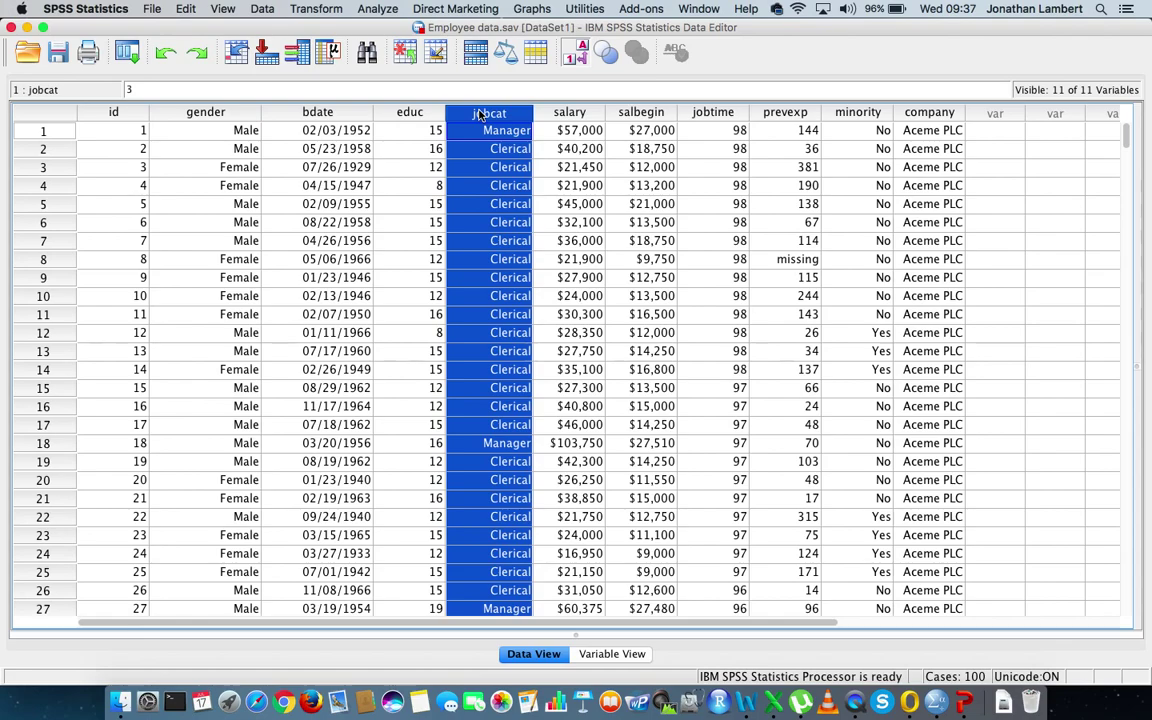
click(858, 114)
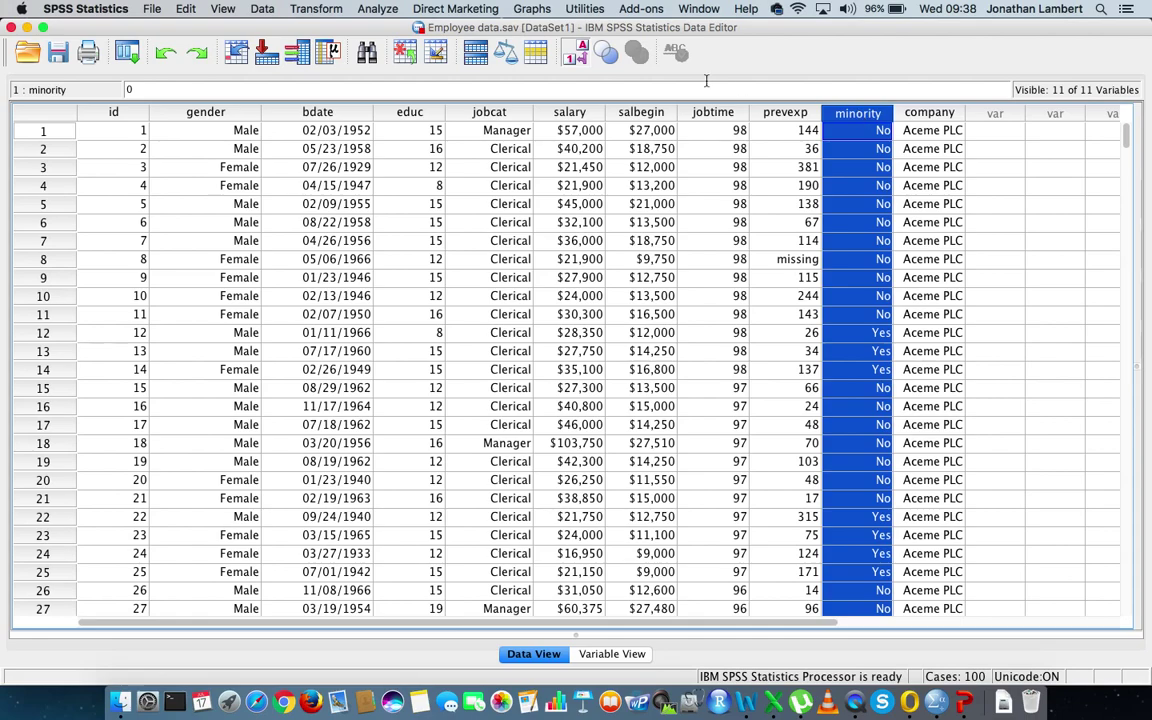
click(210, 113)
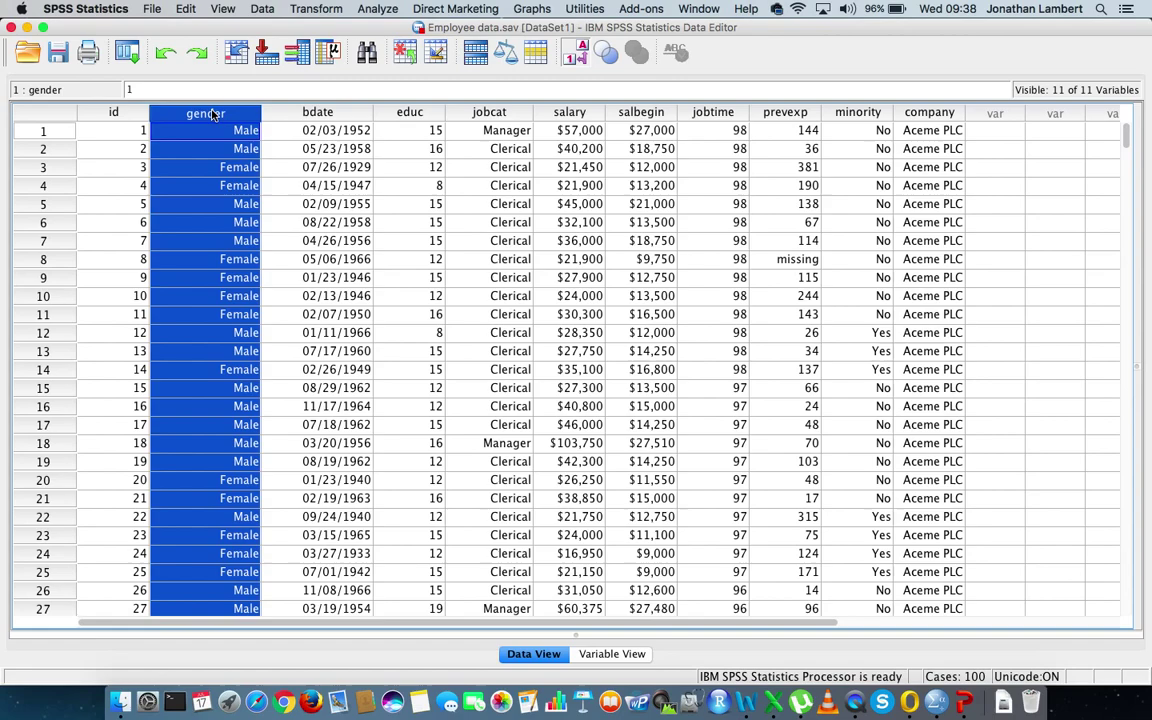
click(514, 113)
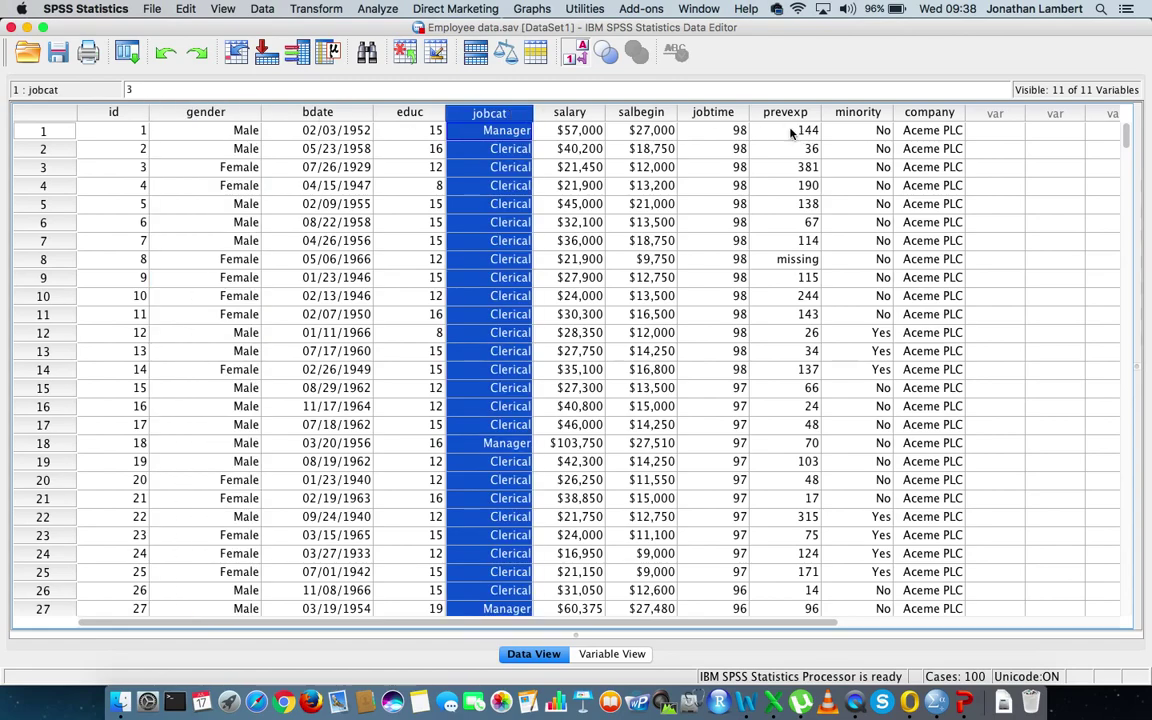
click(858, 113)
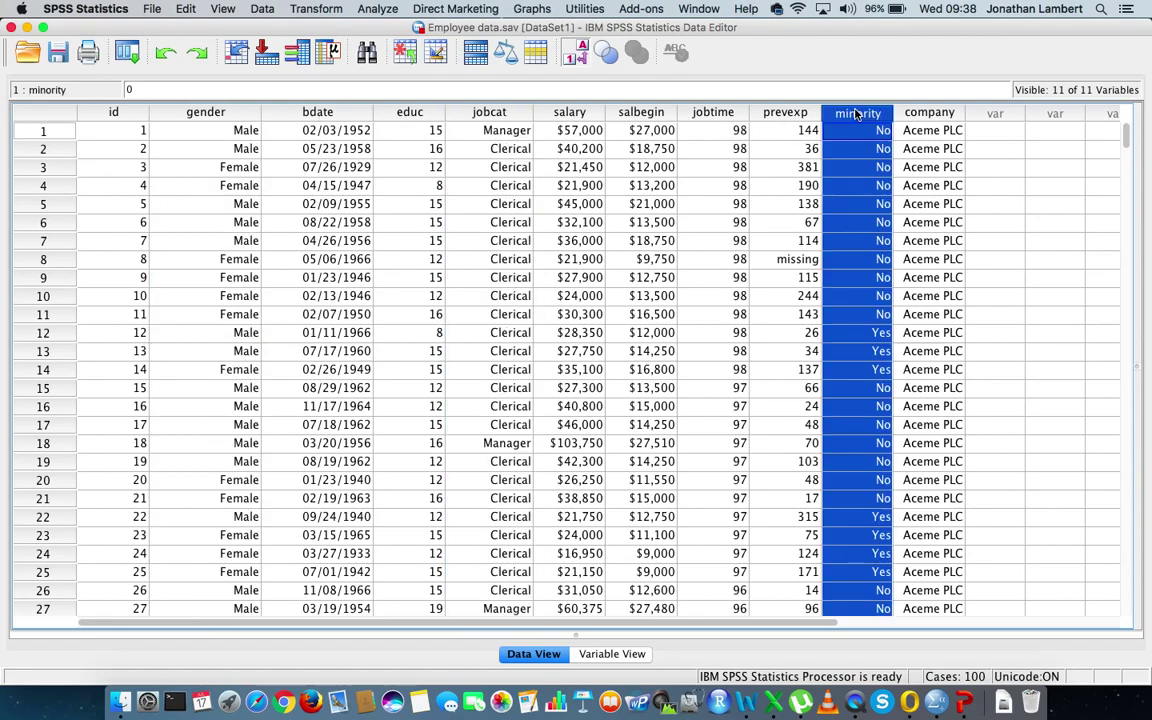
click(781, 113)
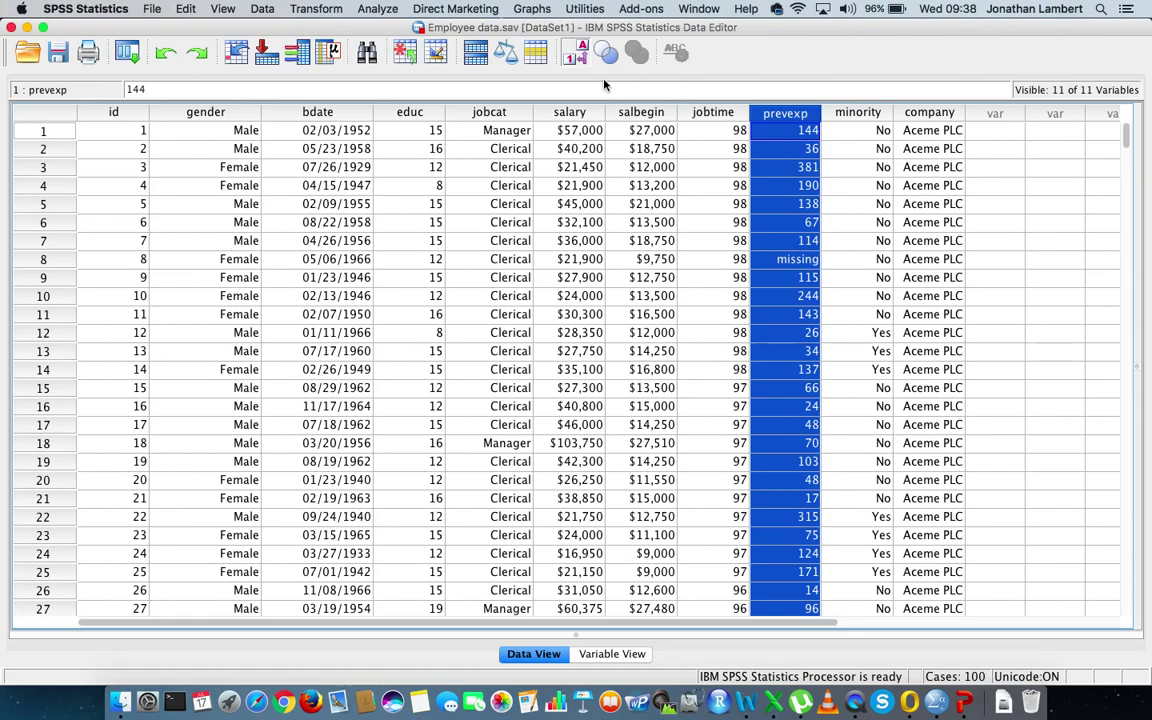
click(220, 114)
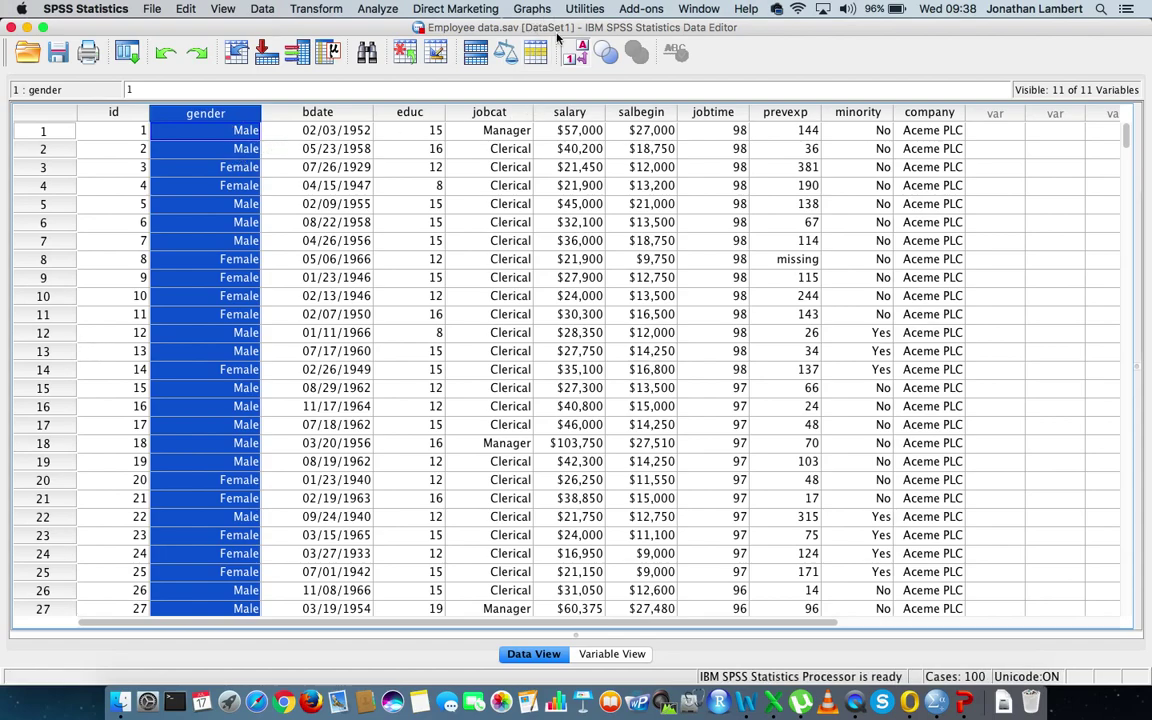
Open the Bar Charts dialog from Graphs > Legacy Dialogs > Bar
click(535, 10)
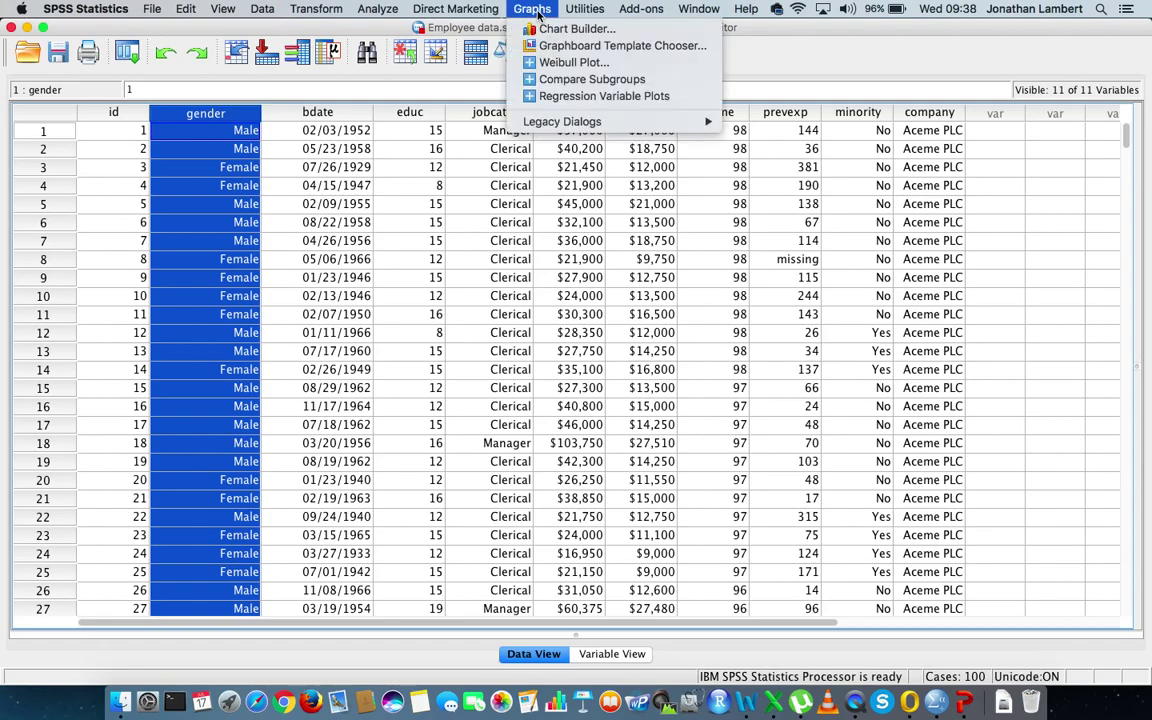
mouse_move(607, 124)
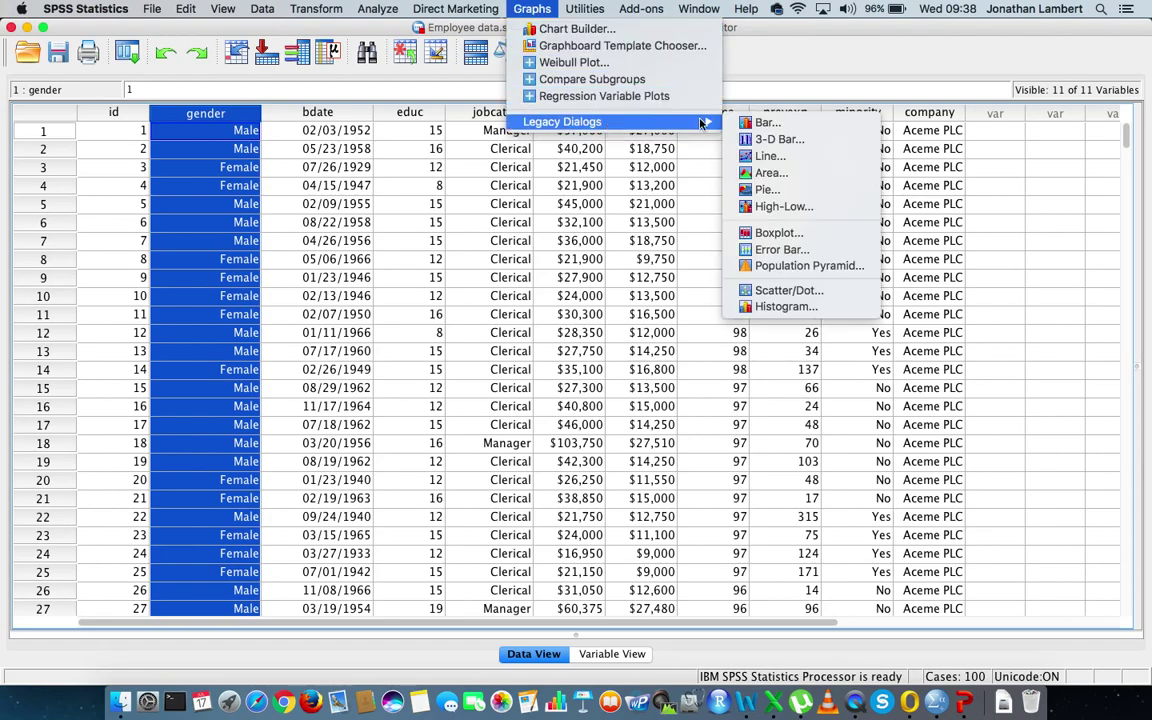
click(774, 124)
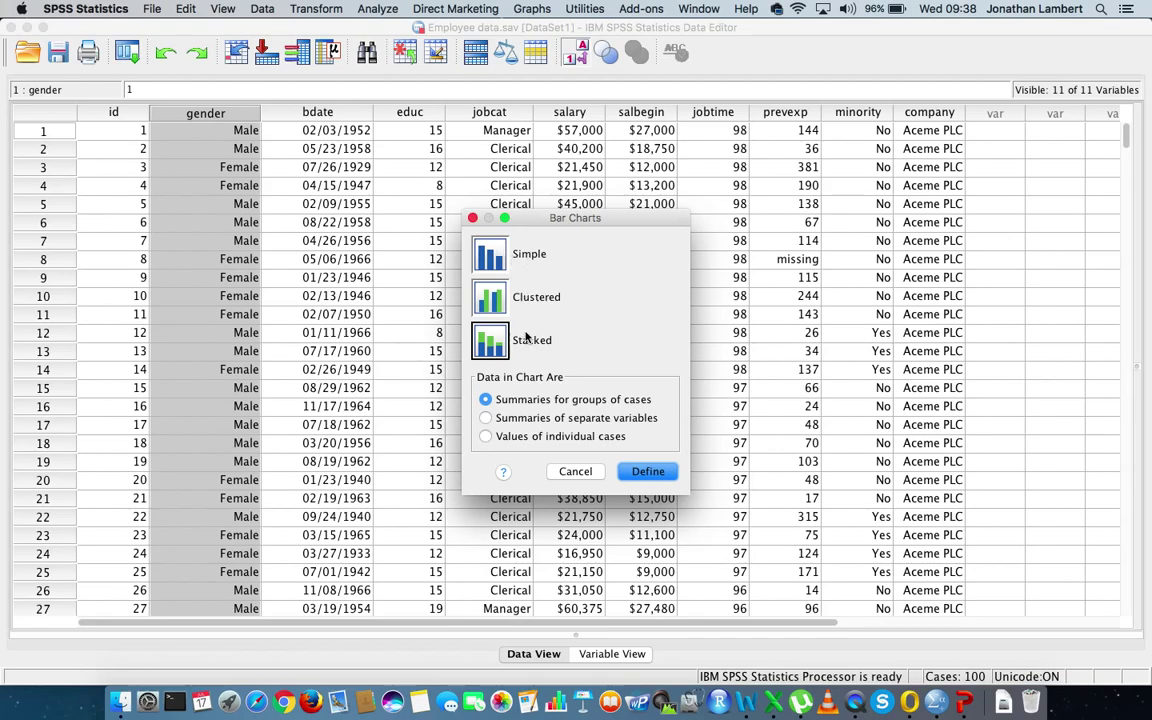
Choose a Simple bar chart summarising groups of cases and go on to define it
click(503, 261)
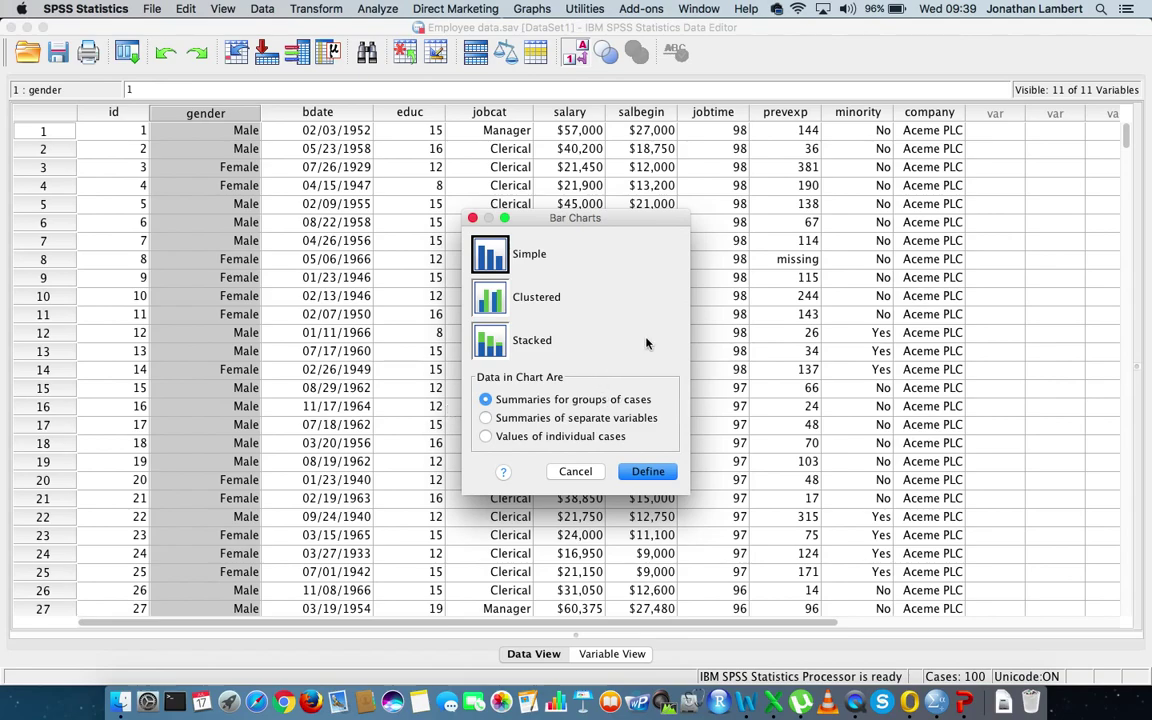
click(647, 471)
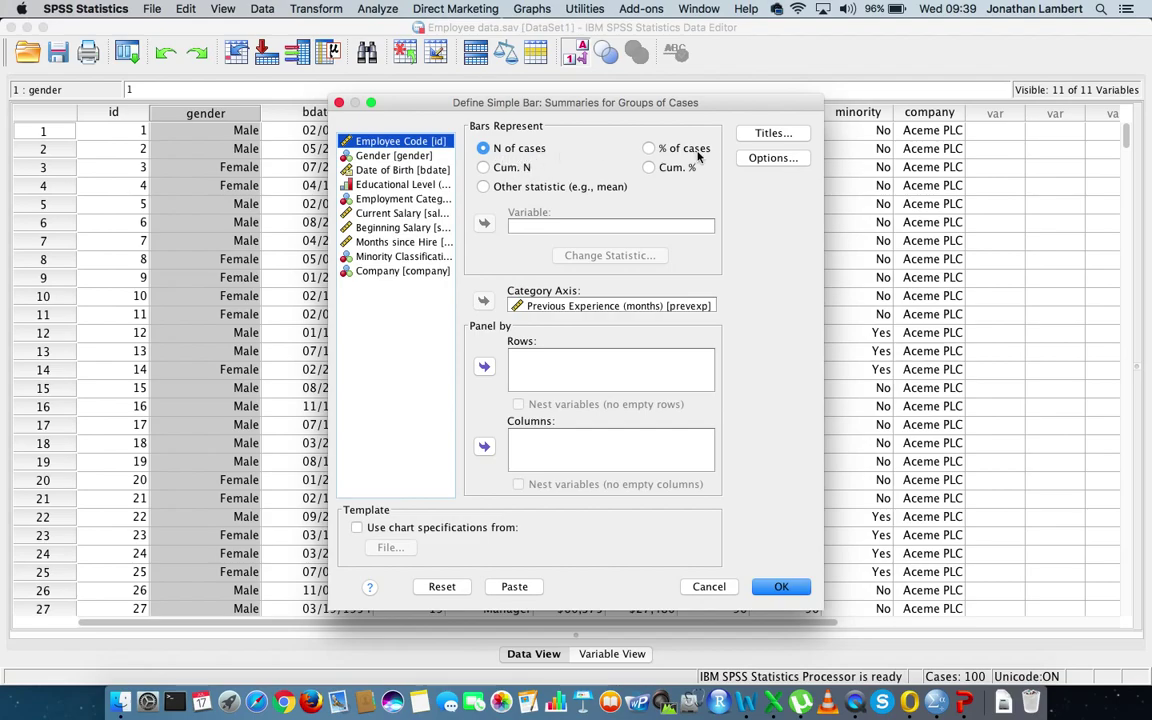
Try the percentage and cumulative bar options, then settle on N of cases
click(649, 148)
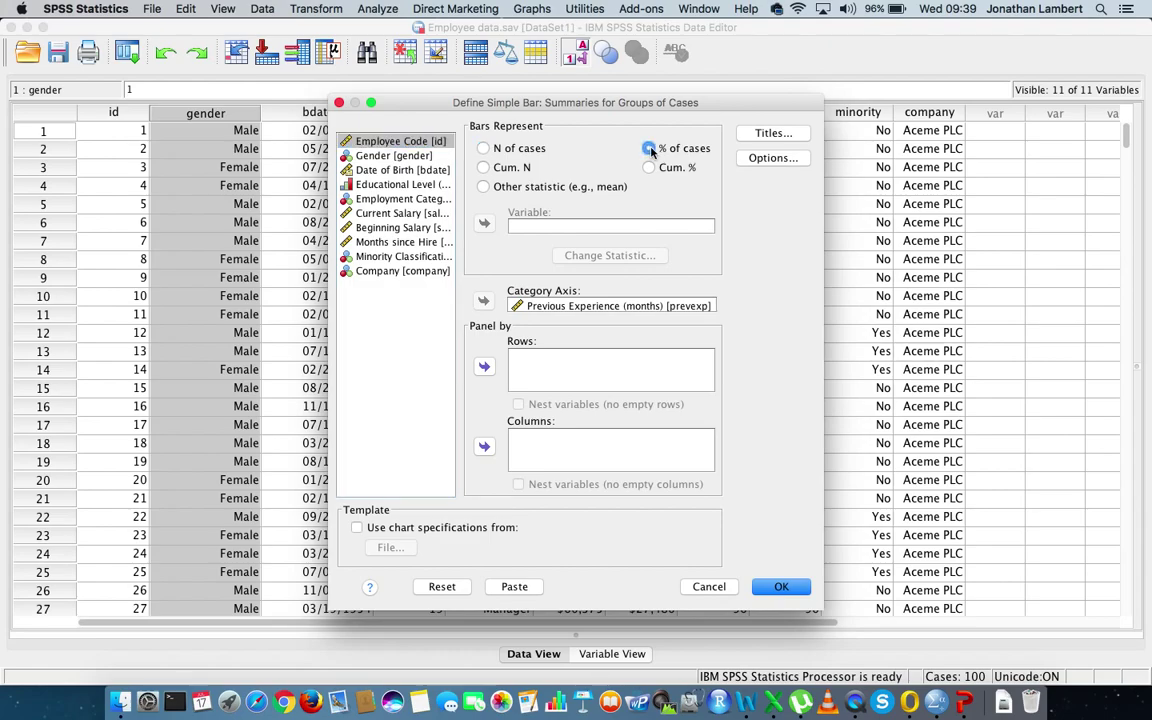
click(484, 168)
click(649, 168)
click(484, 149)
Replace Previous Experience with Gender on the category axis
click(590, 306)
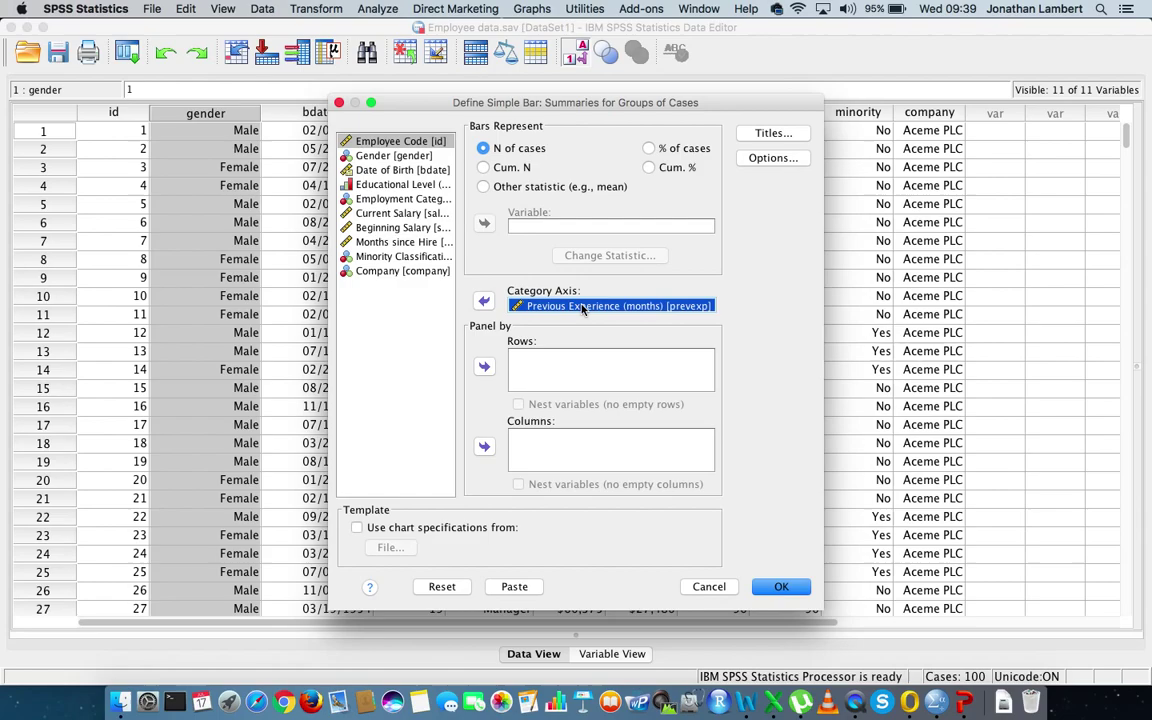
click(484, 302)
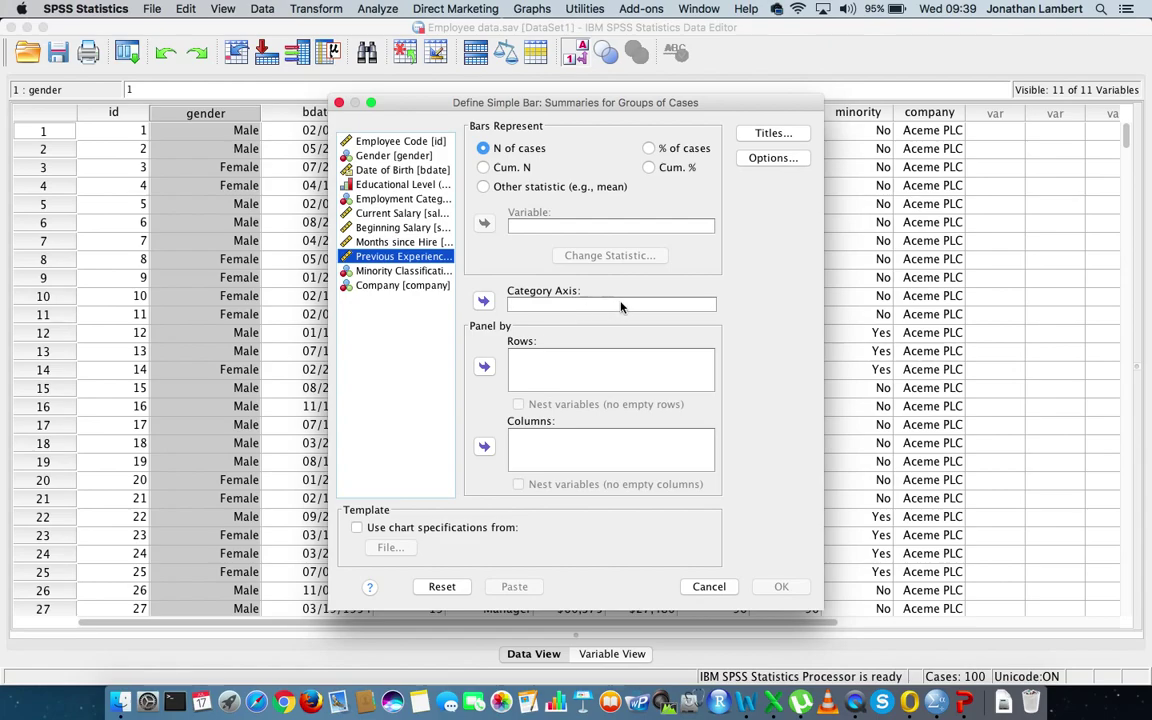
click(348, 155)
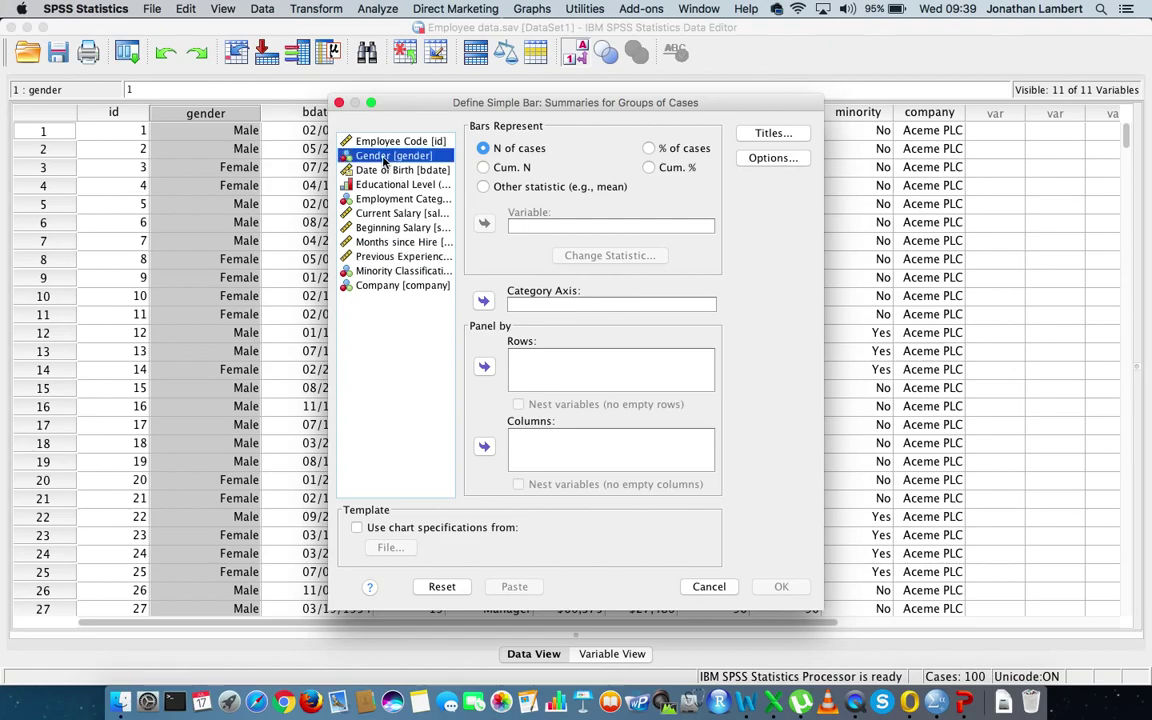
click(483, 302)
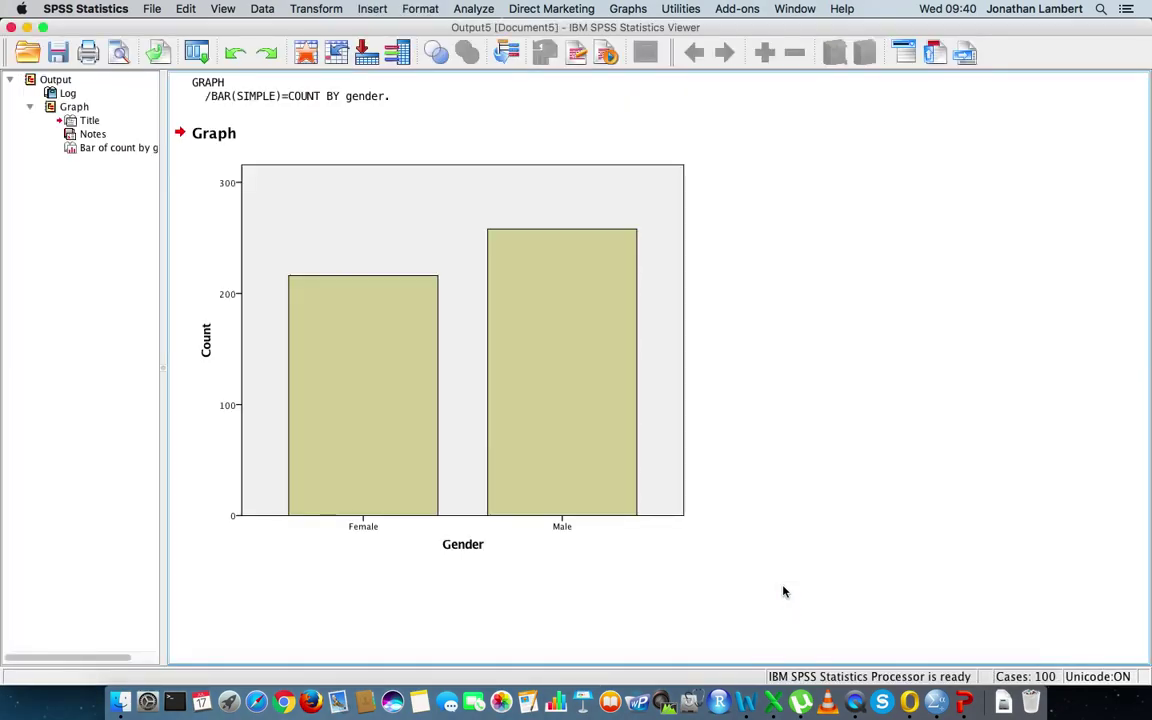
Select the gender count bar chart in the Output Viewer
click(610, 520)
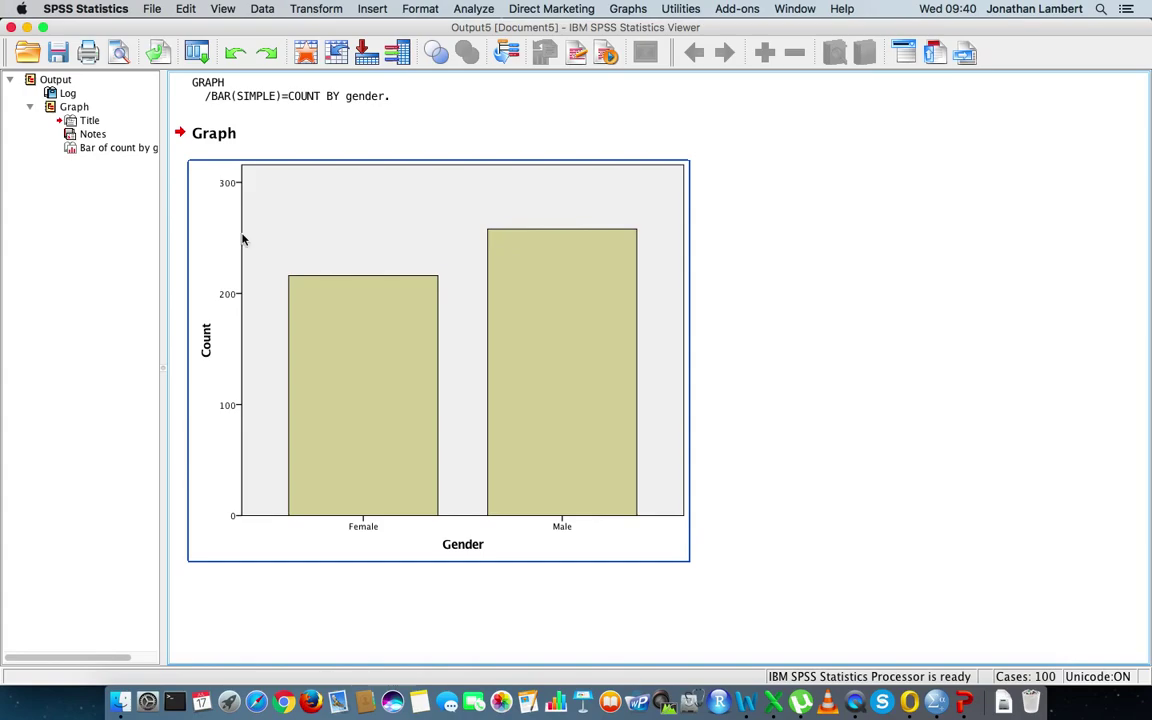
click(439, 221)
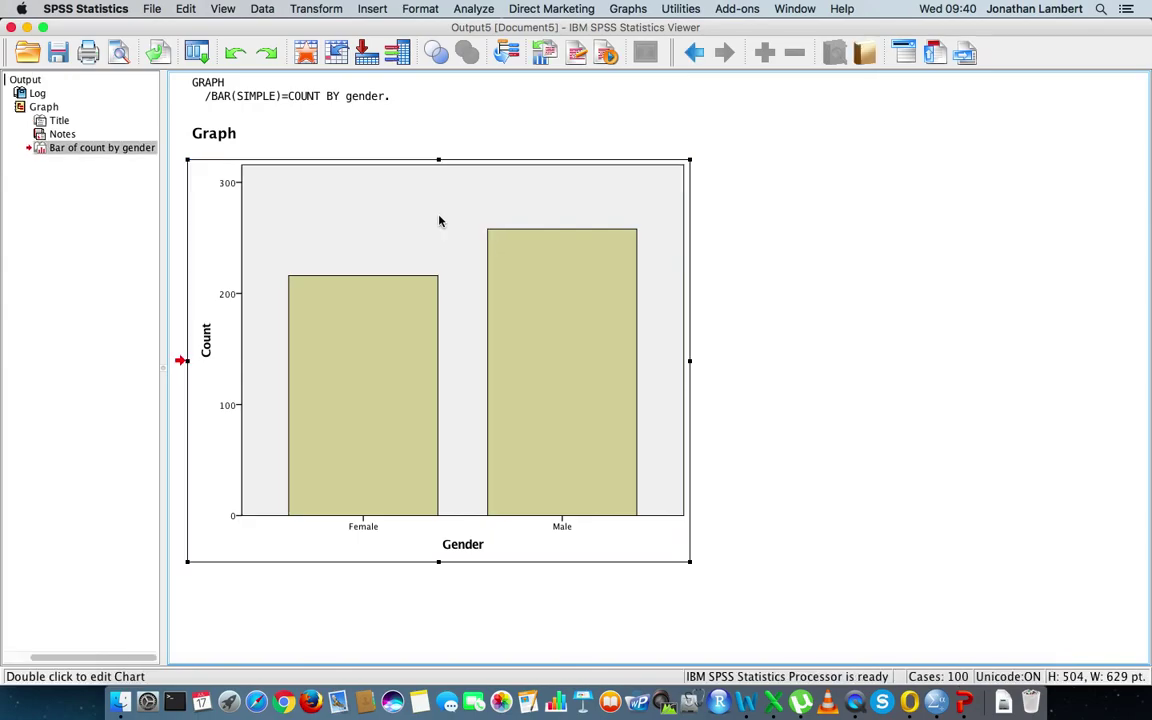
Open the gender chart in the Chart Editor, reposition it, and close it unchanged
double_click(439, 221)
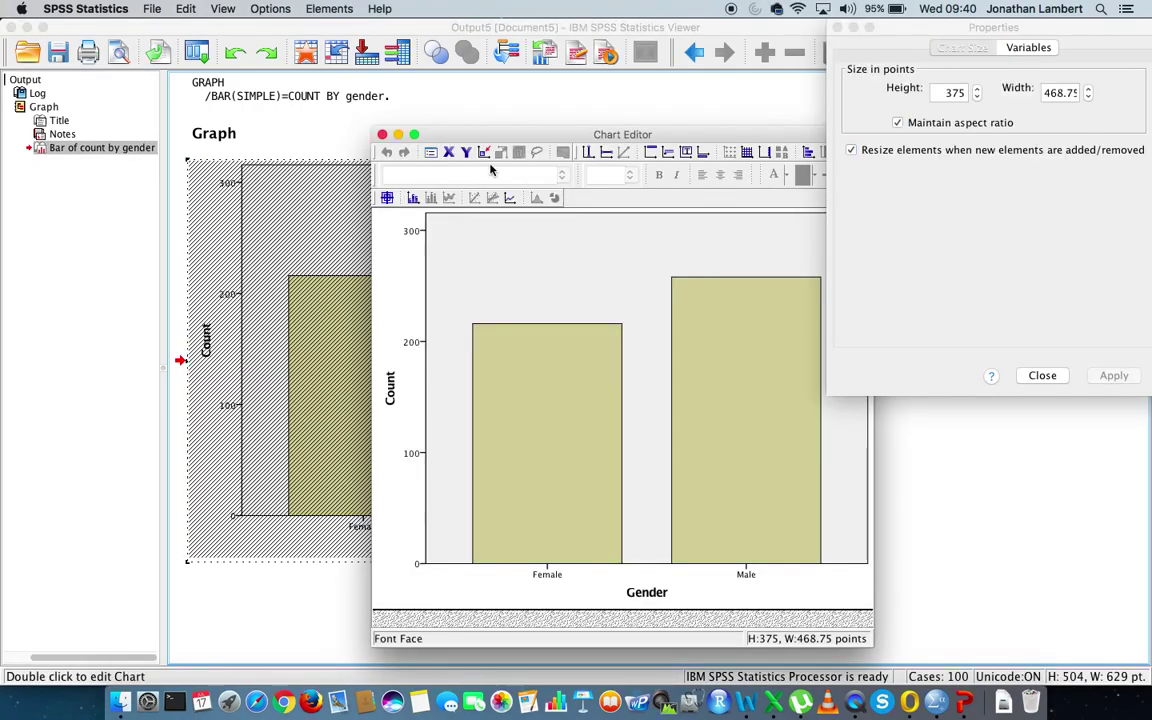
drag(500, 140, 362, 33)
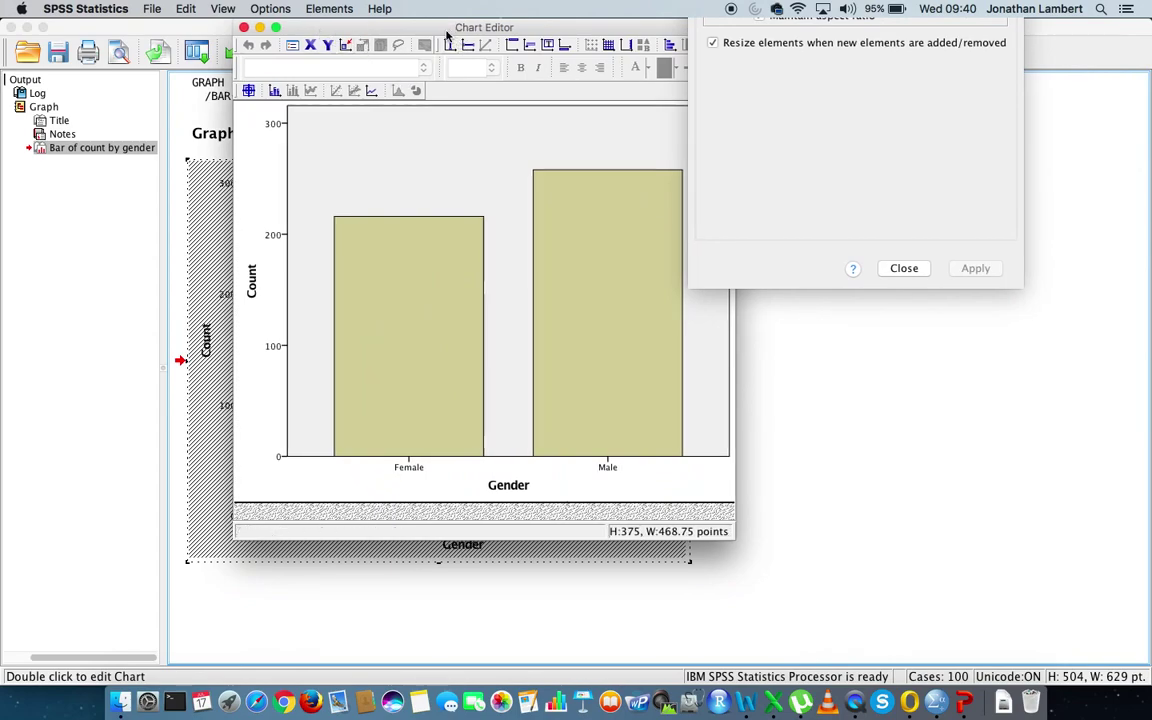
drag(447, 35, 408, 144)
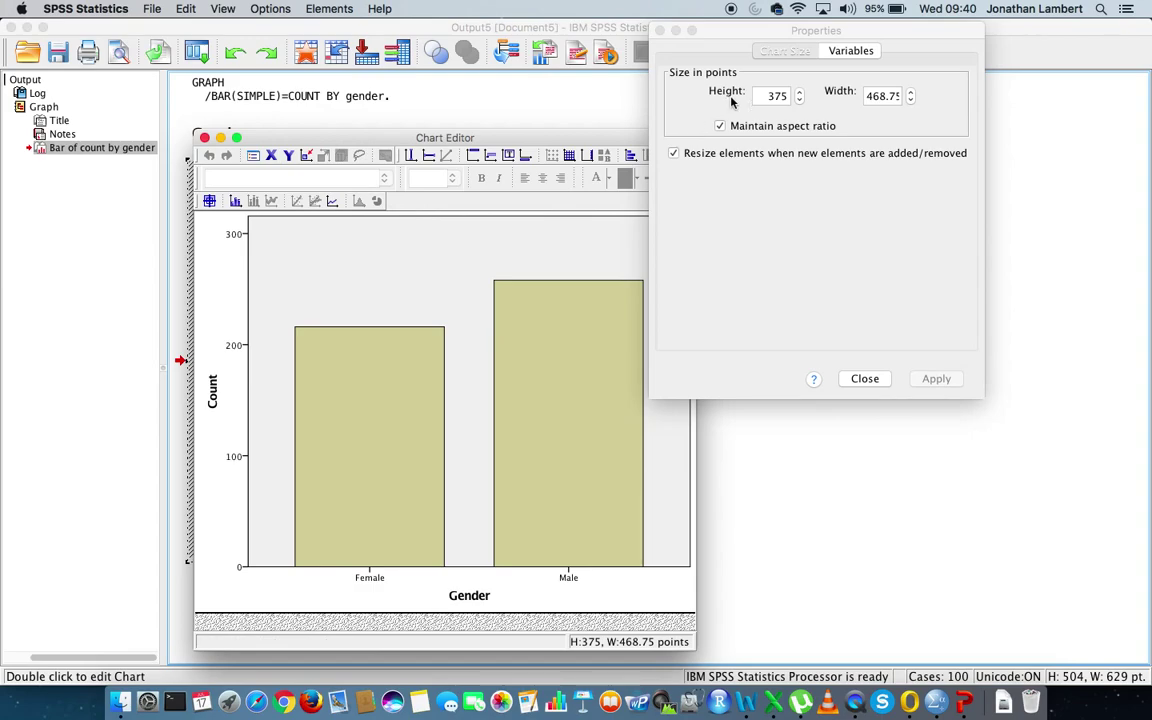
click(660, 30)
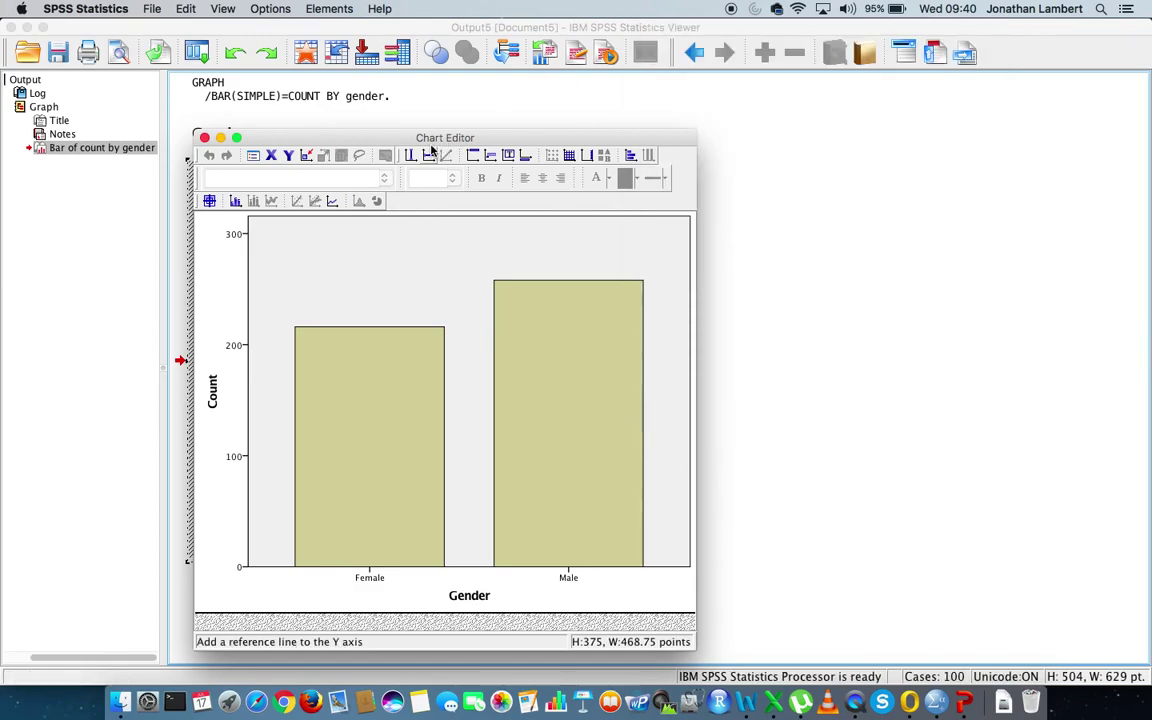
click(352, 282)
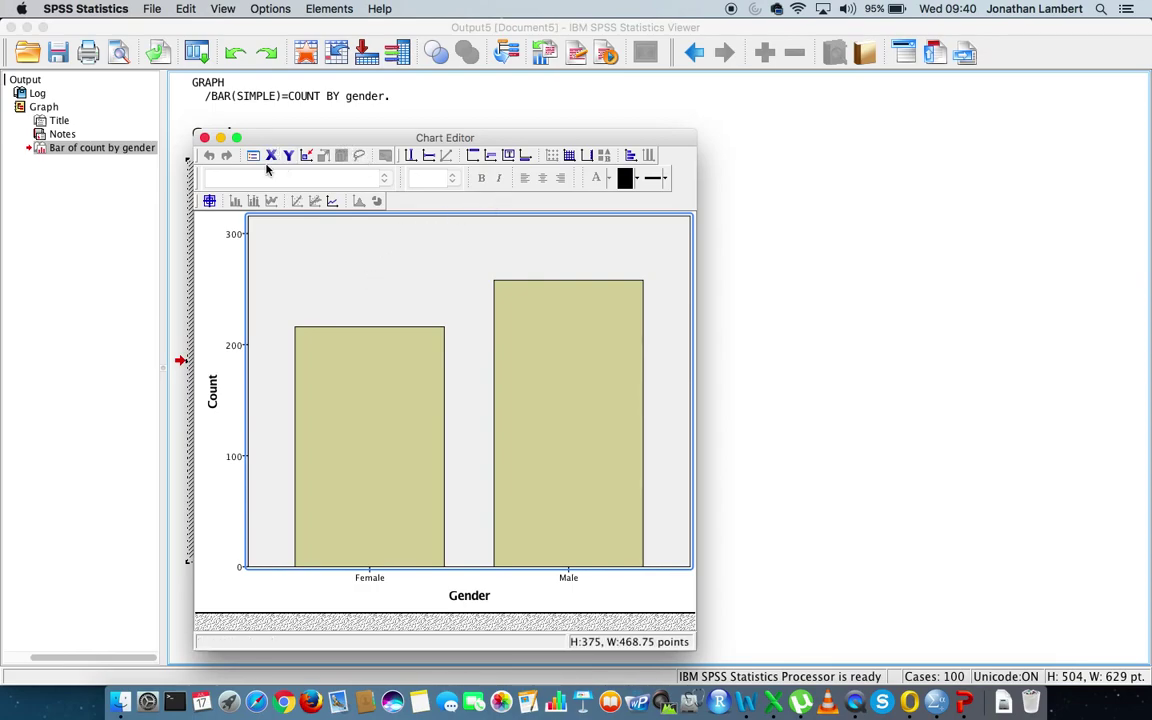
click(204, 138)
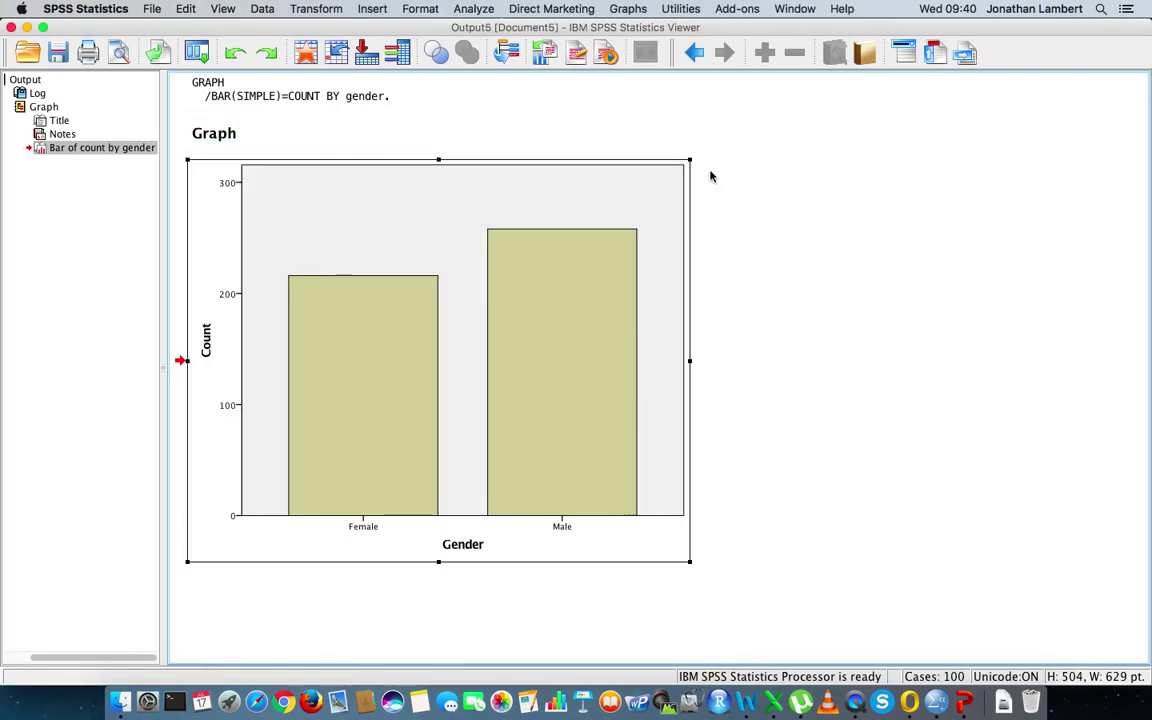
Add a chart title reading 'Bar Chart: Gender' through Options > Title
double_click(476, 223)
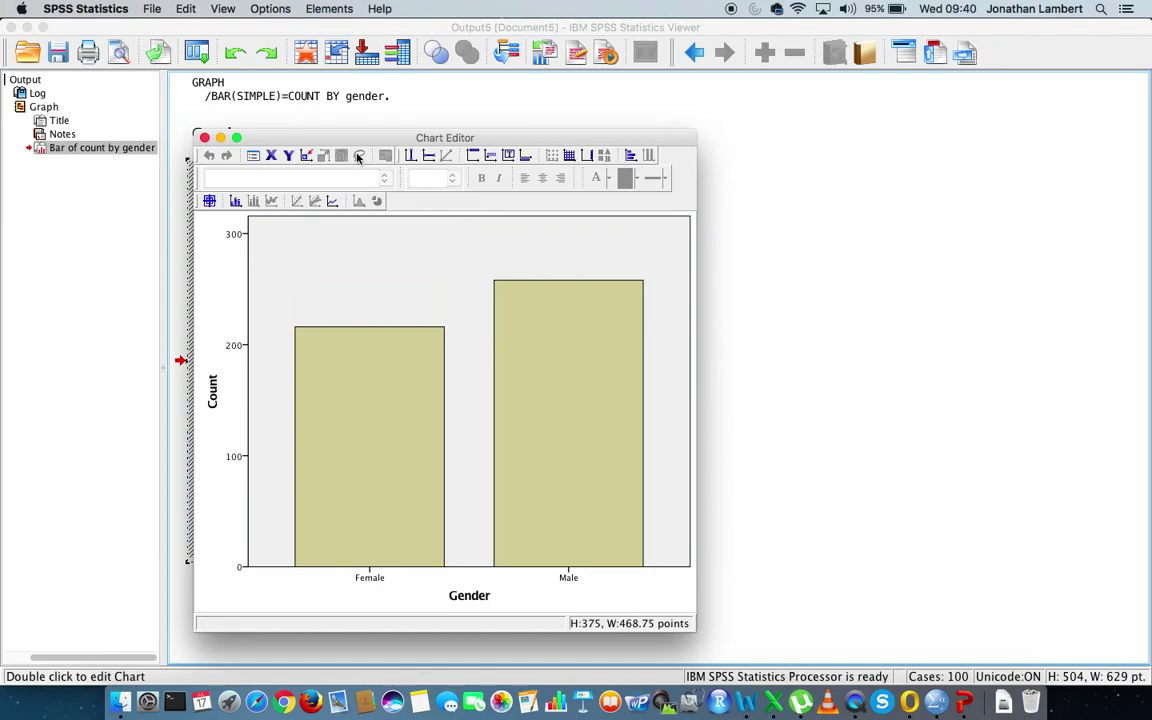
click(279, 9)
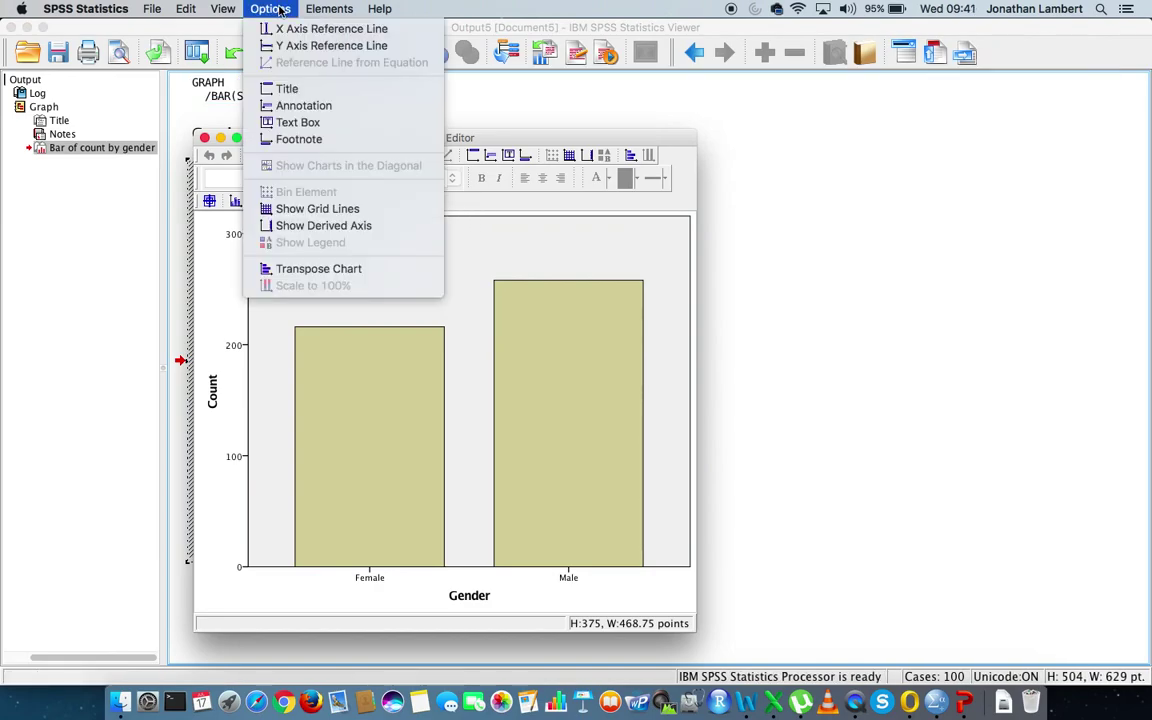
click(302, 90)
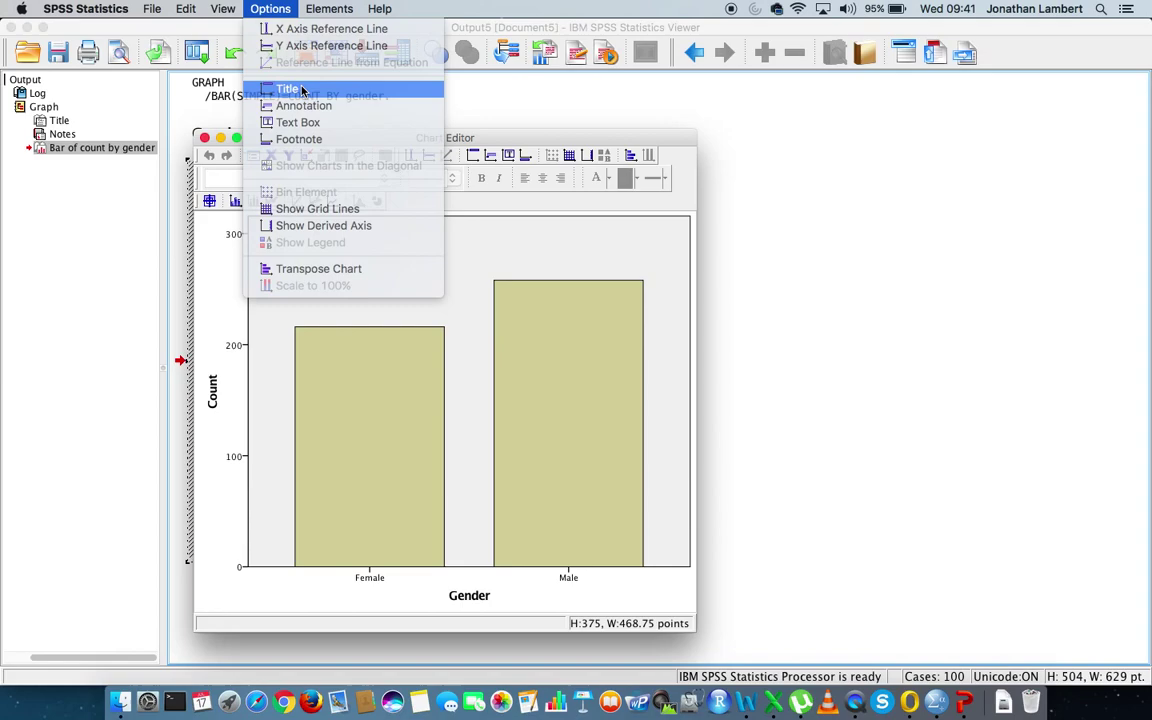
click(462, 232)
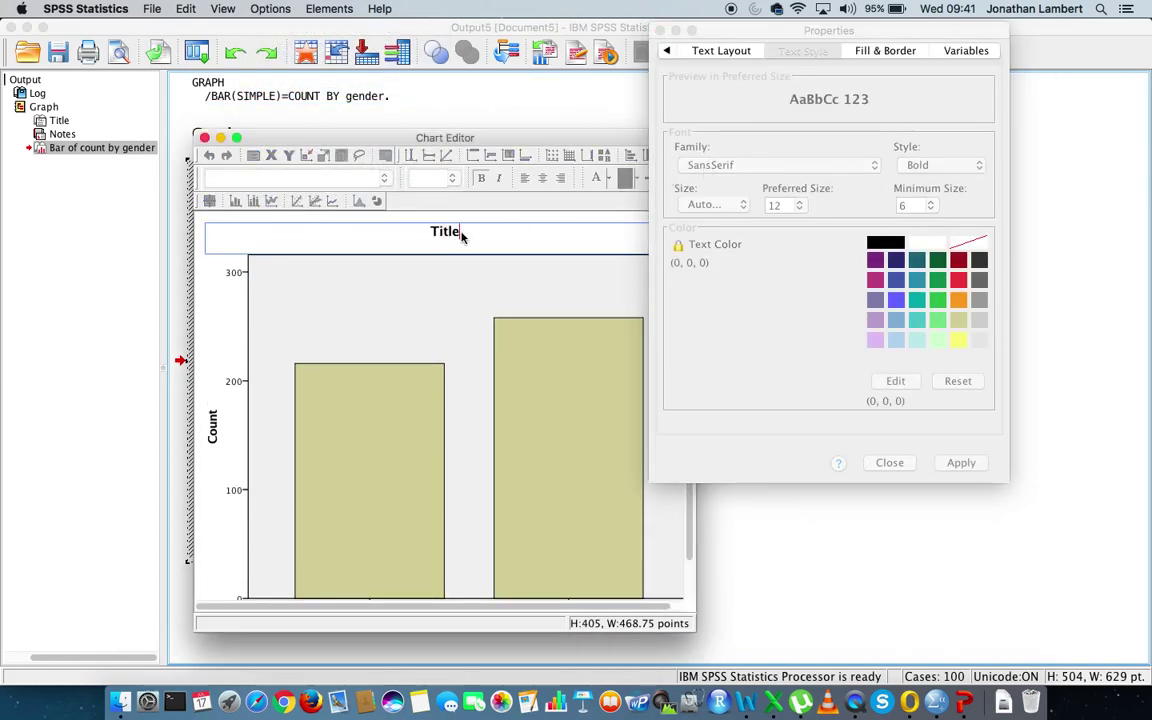
key(BackSpace)
key(BackSpace)
key(BackSpace)
key(BackSpace)
key(BackSpace)
text(Bar Chart: )
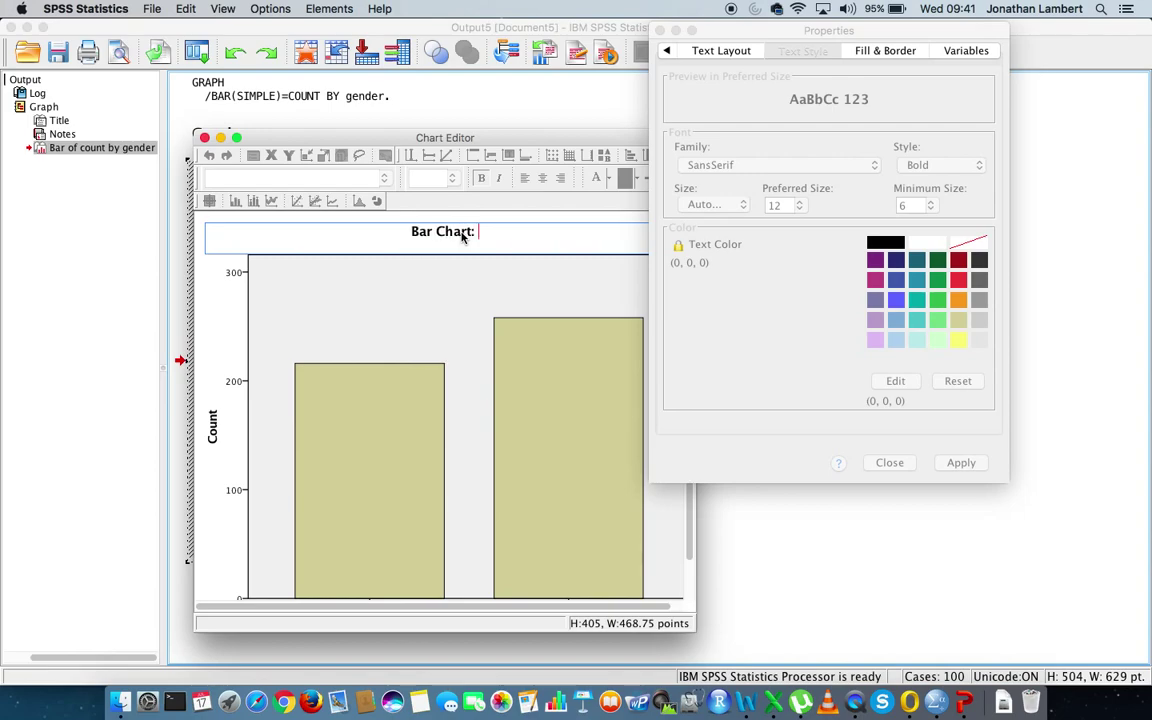
text(Gender)
click(595, 29)
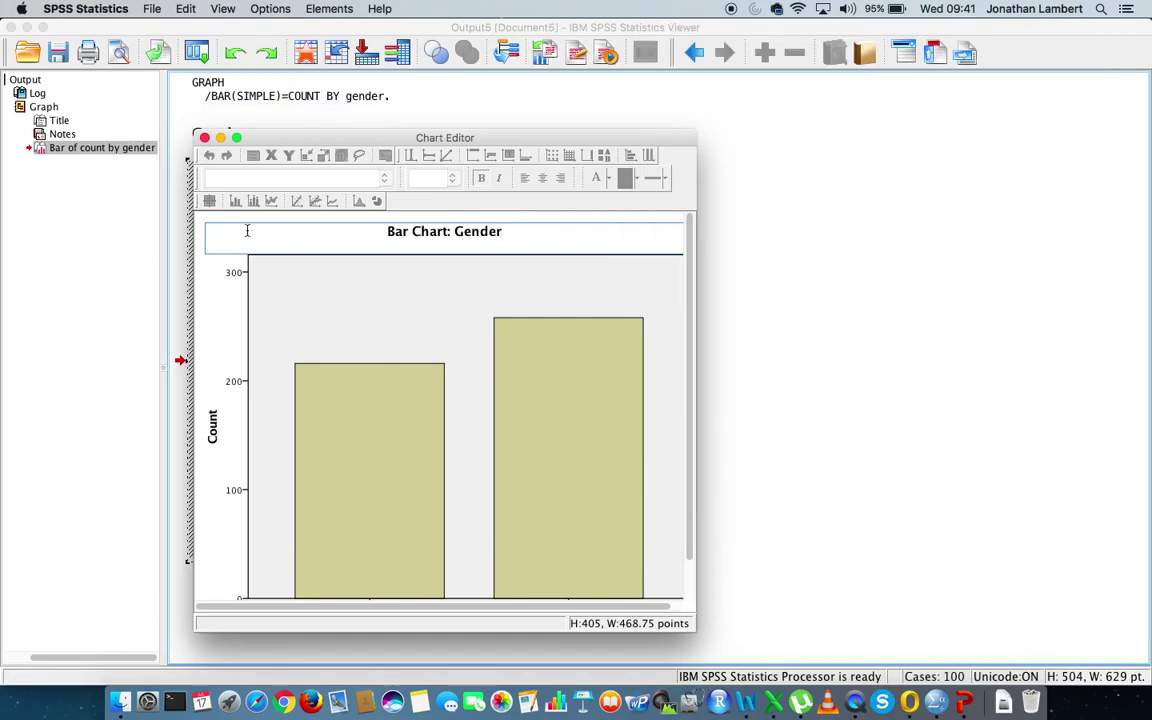
Reopen the titled gender chart and open the Count axis label properties
click(204, 138)
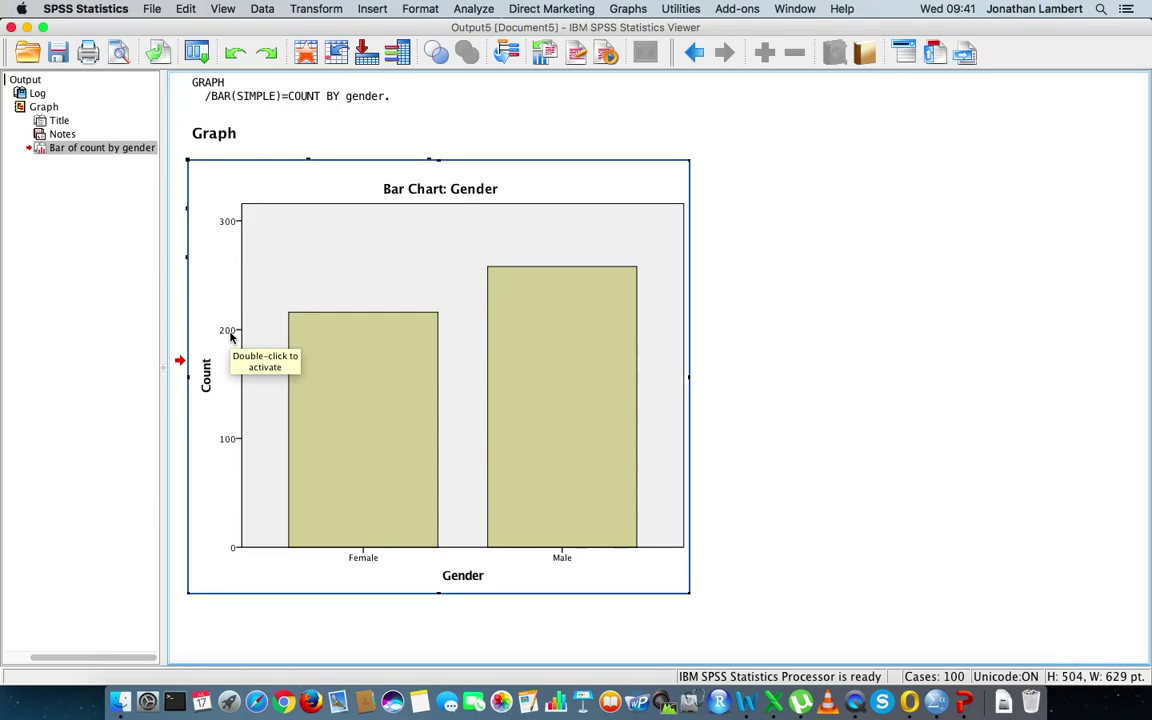
double_click(230, 338)
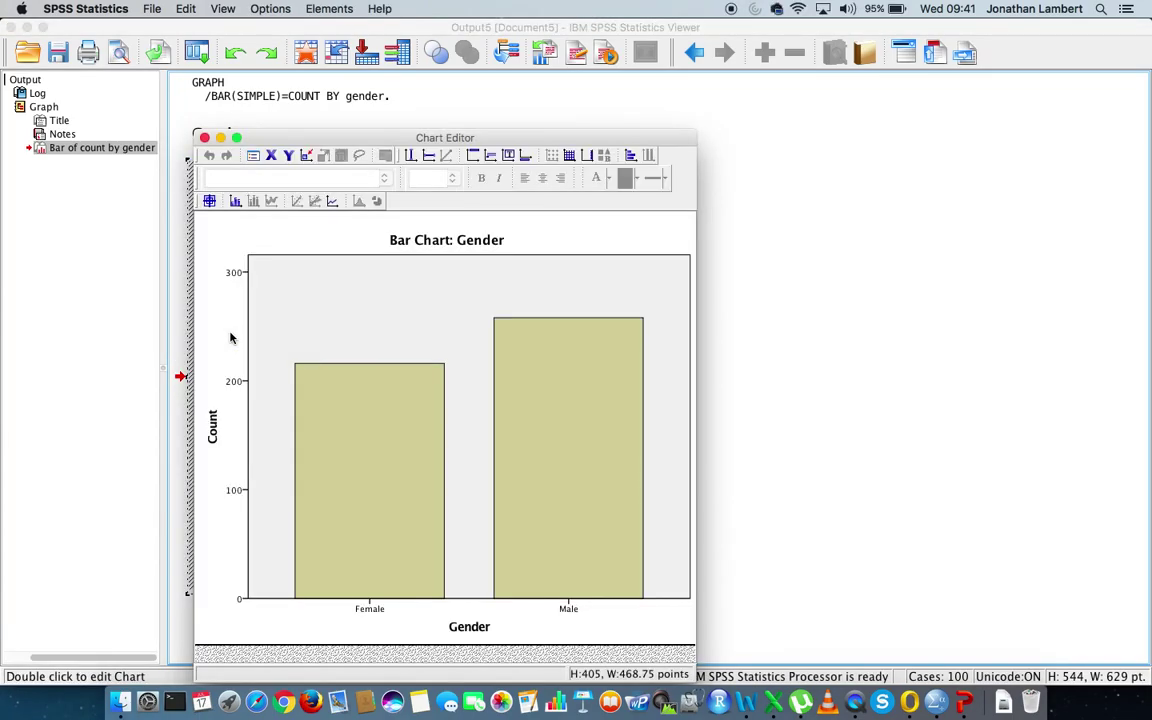
drag(268, 148, 595, 76)
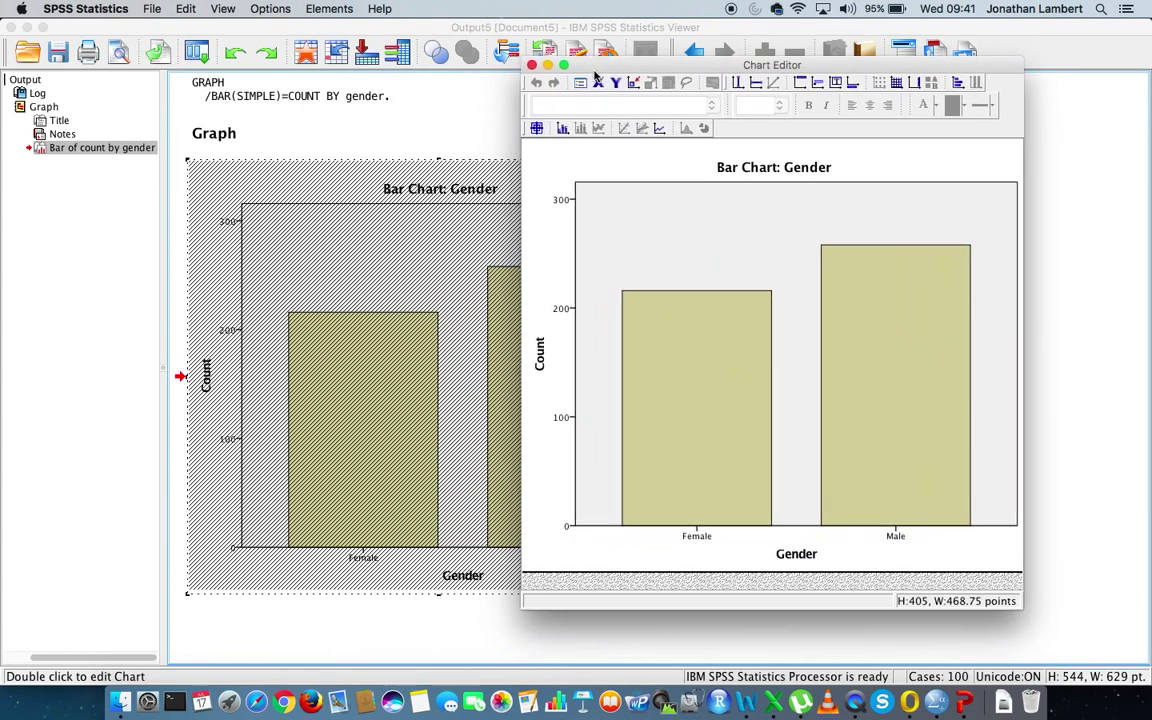
click(561, 318)
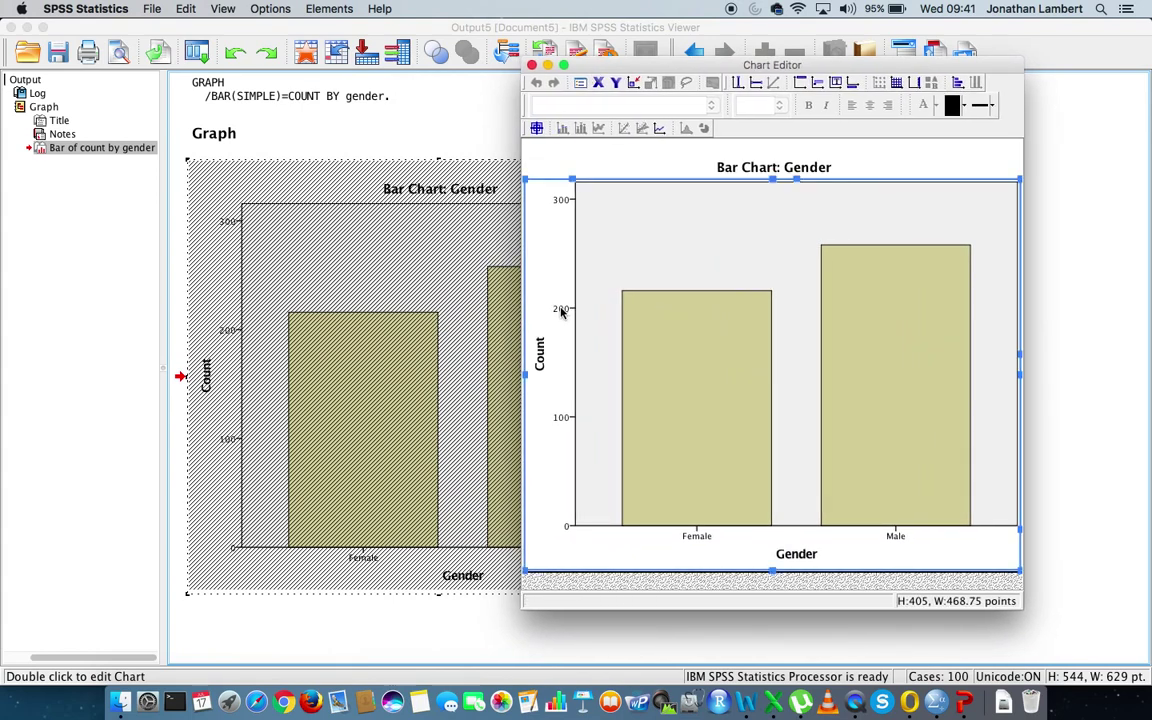
click(561, 312)
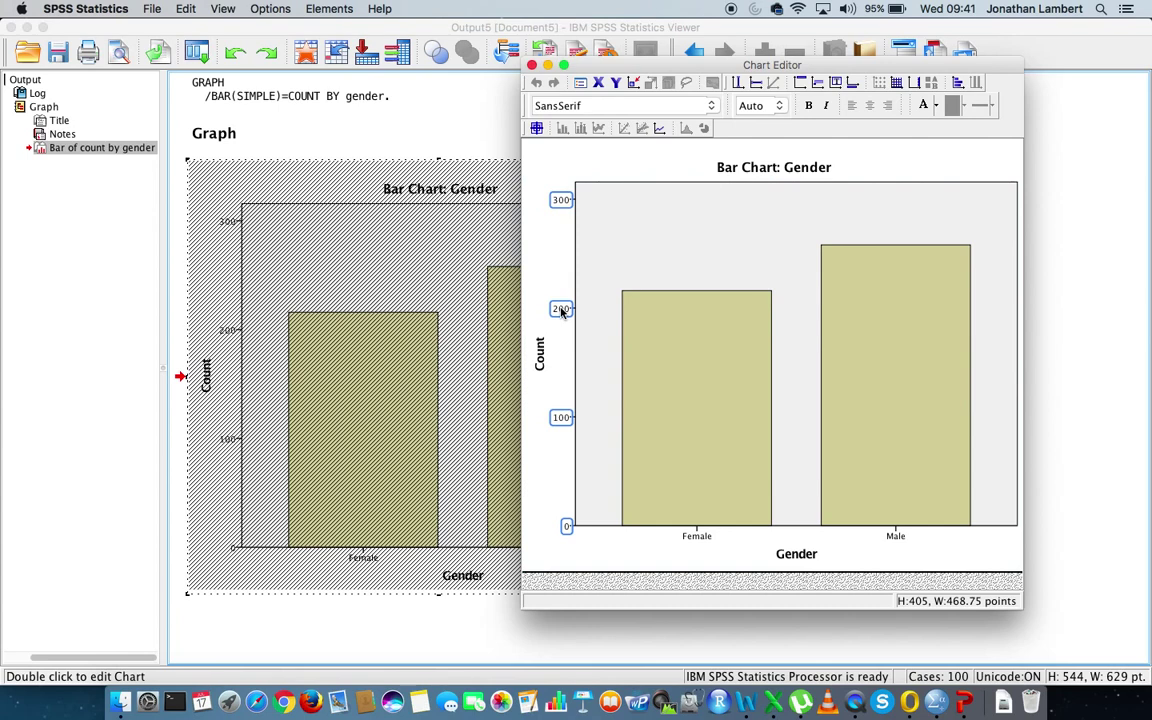
double_click(561, 312)
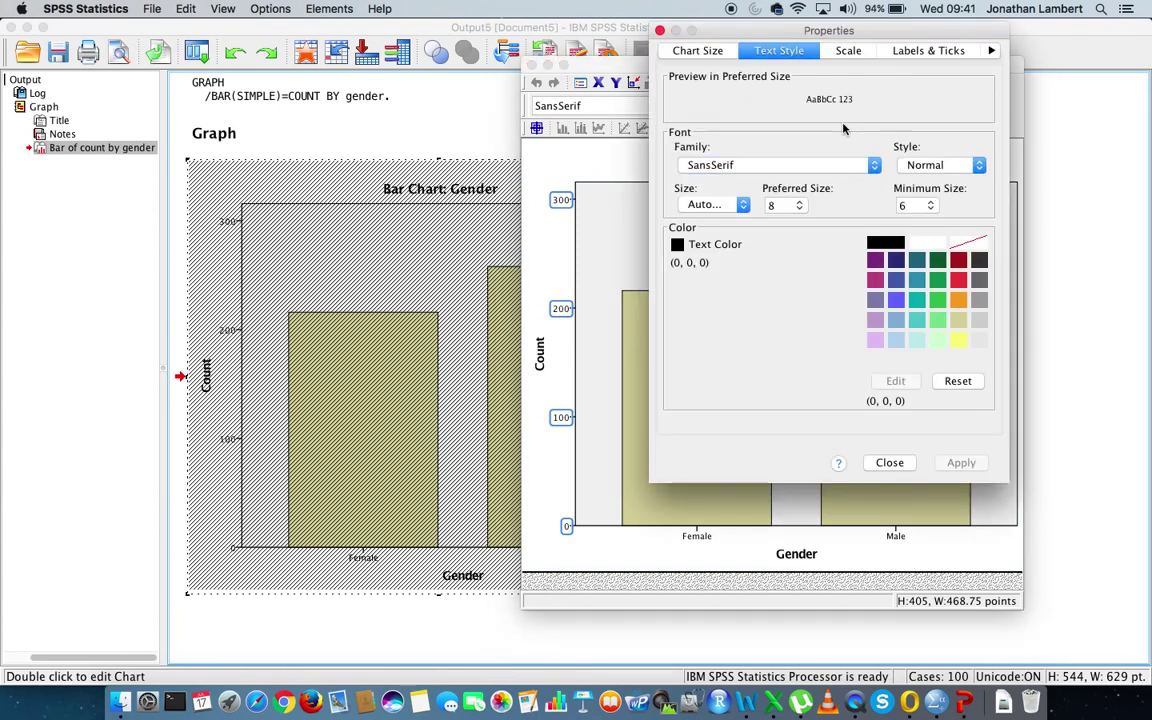
Set the Count axis major increment to 20 and apply it
click(850, 51)
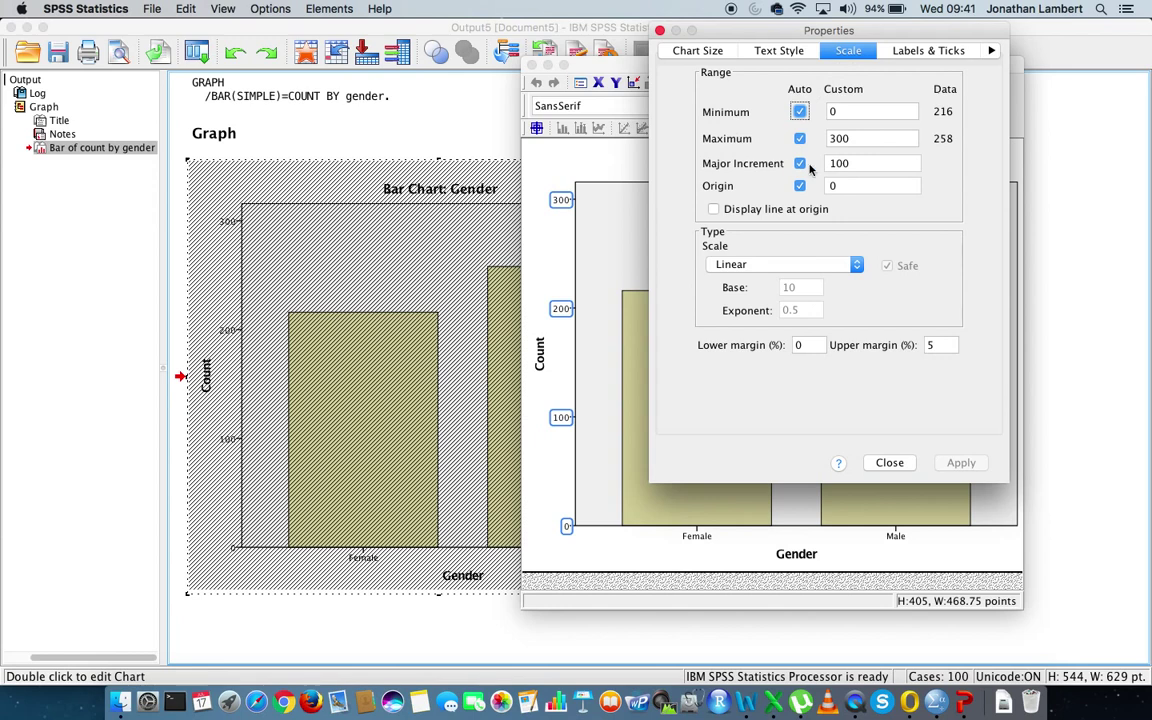
click(850, 164)
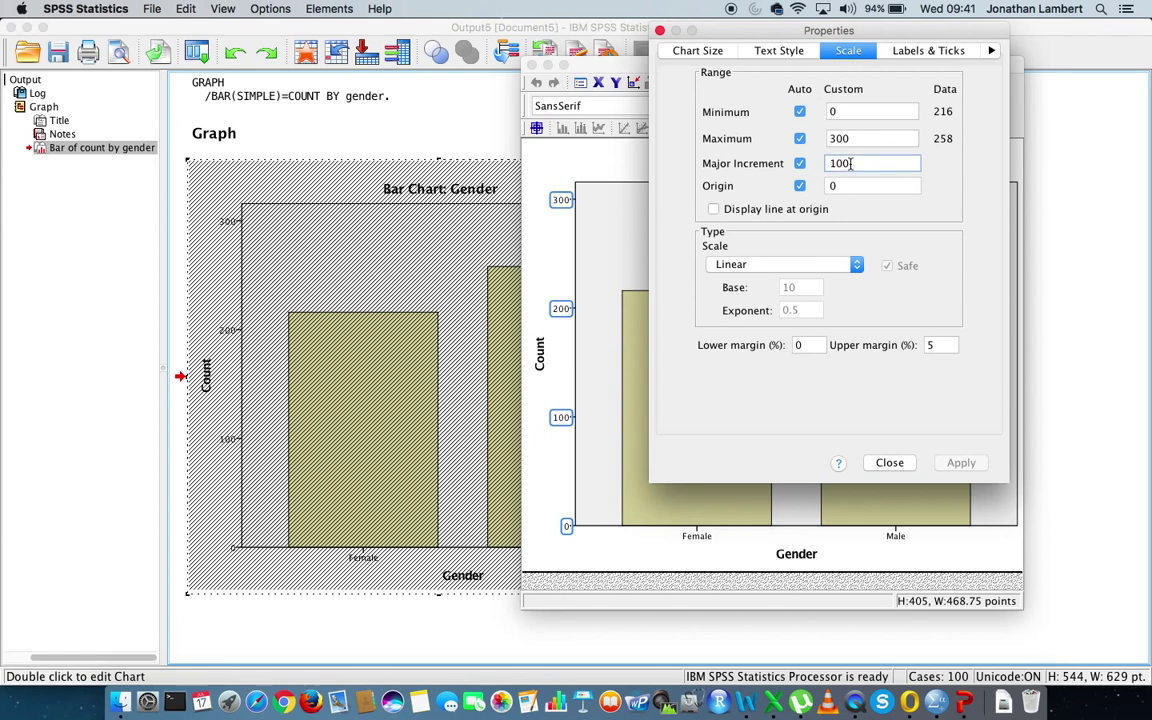
key(BackSpace)
key(BackSpace)
key(BackSpace)
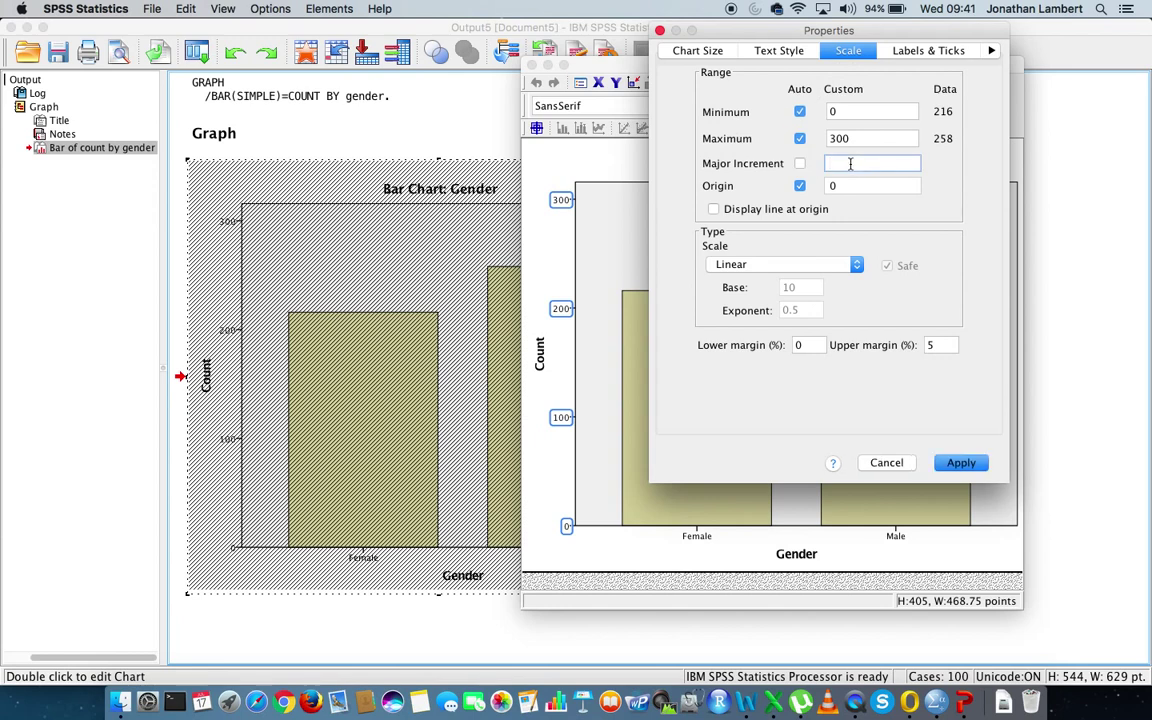
text(20)
click(961, 463)
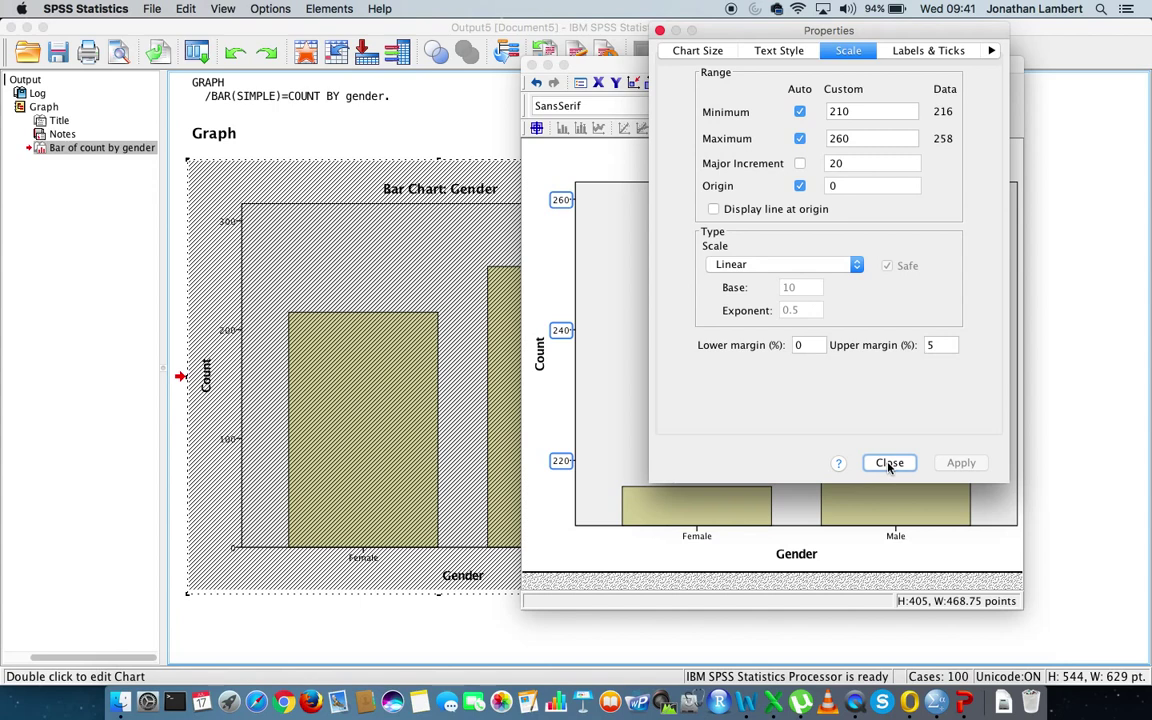
Set the Count axis range to 0–300, apply, and close the Chart Editor
click(862, 112)
key(BackSpace)
key(BackSpace)
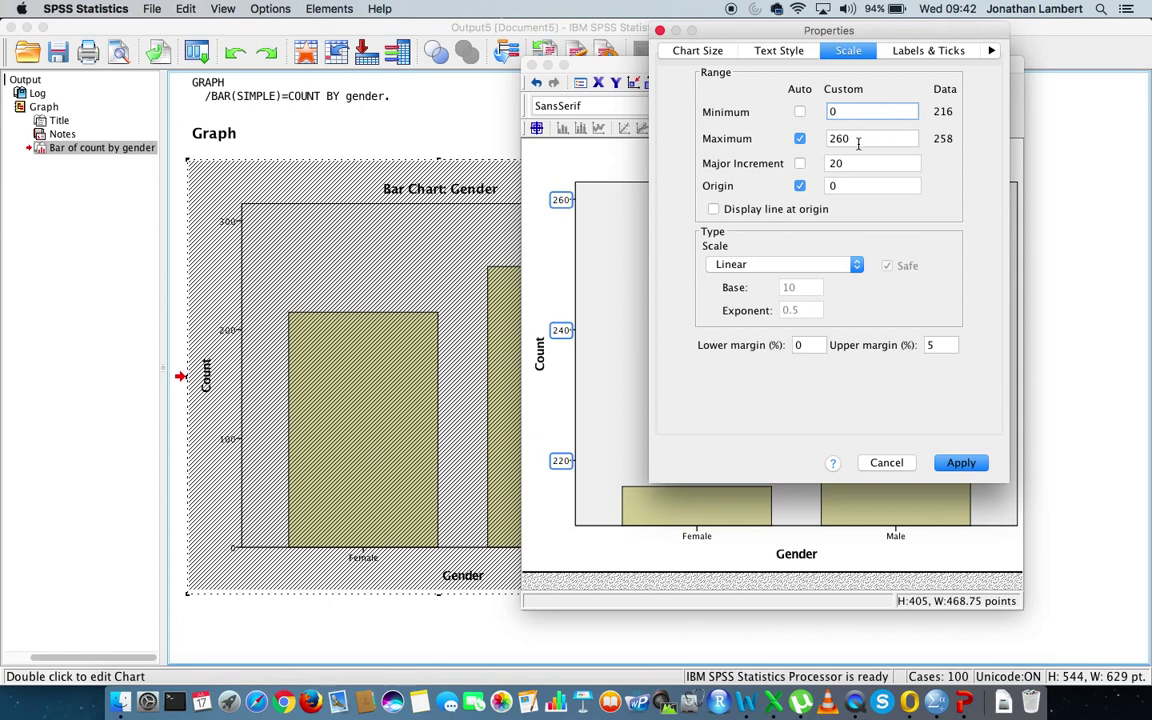
click(858, 139)
key(BackSpace)
key(BackSpace)
key(BackSpace)
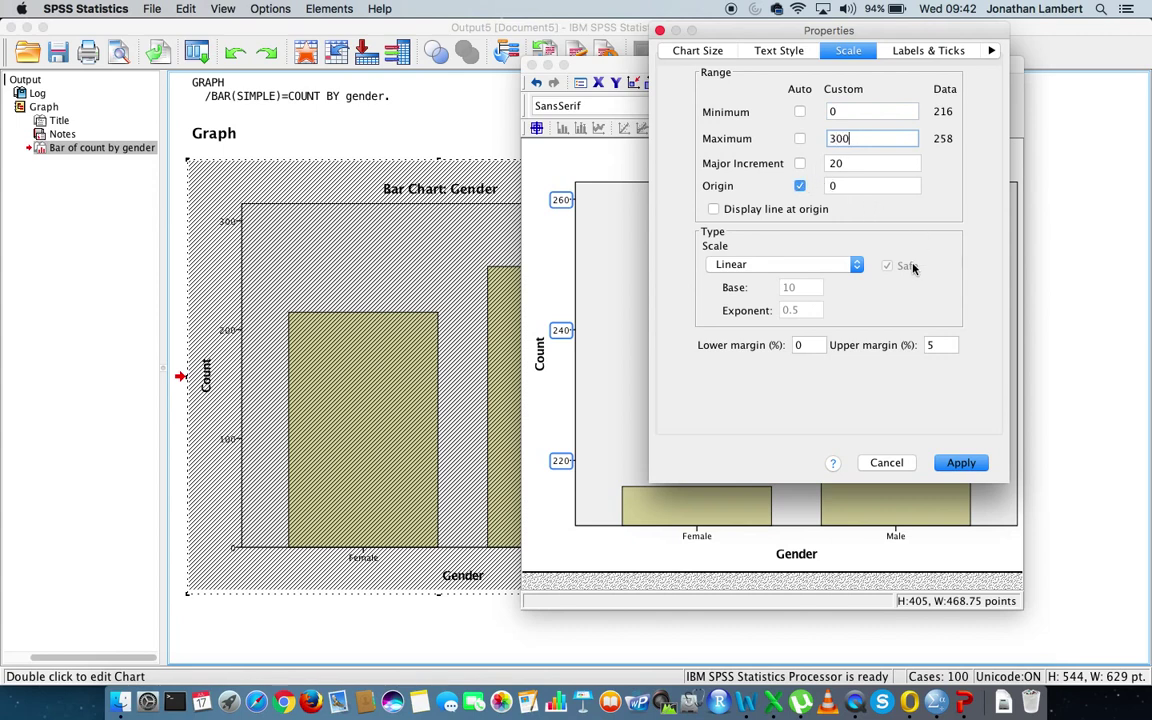
click(962, 465)
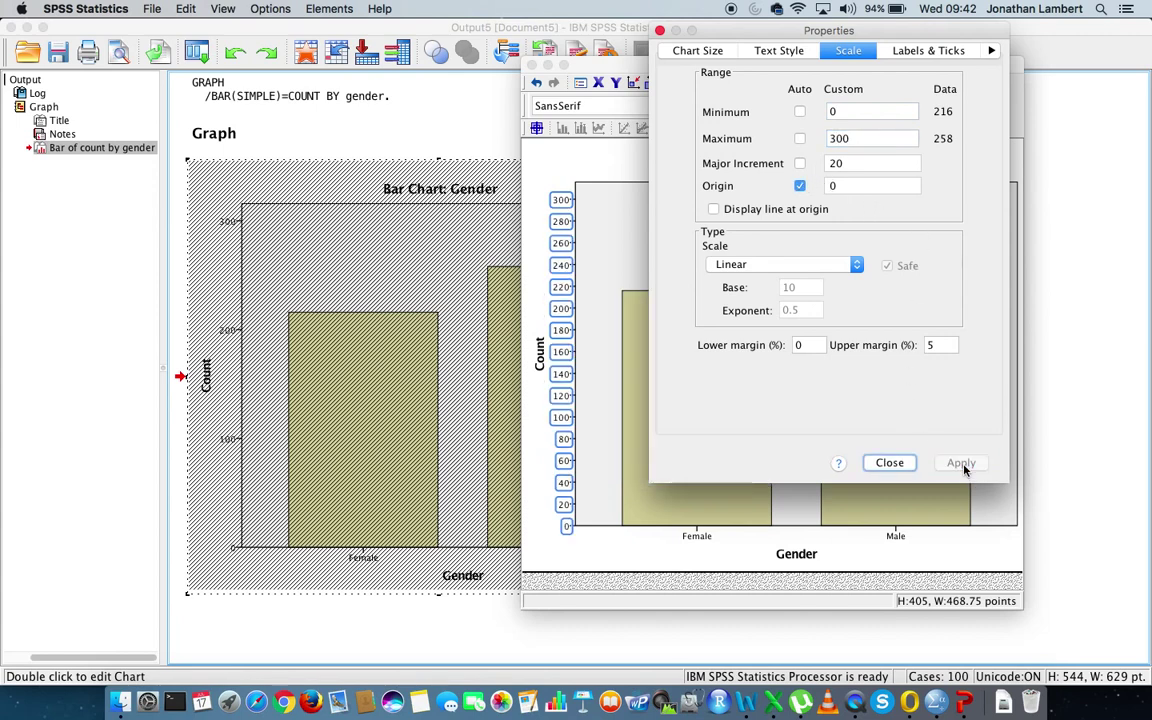
click(889, 463)
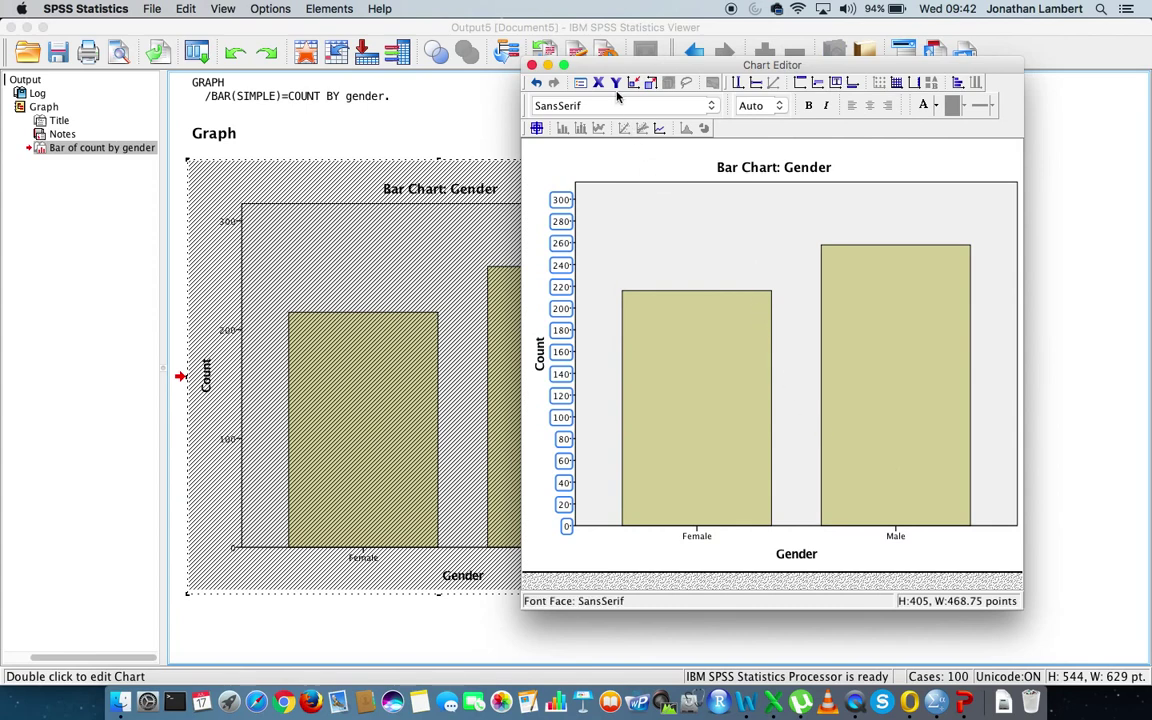
click(532, 65)
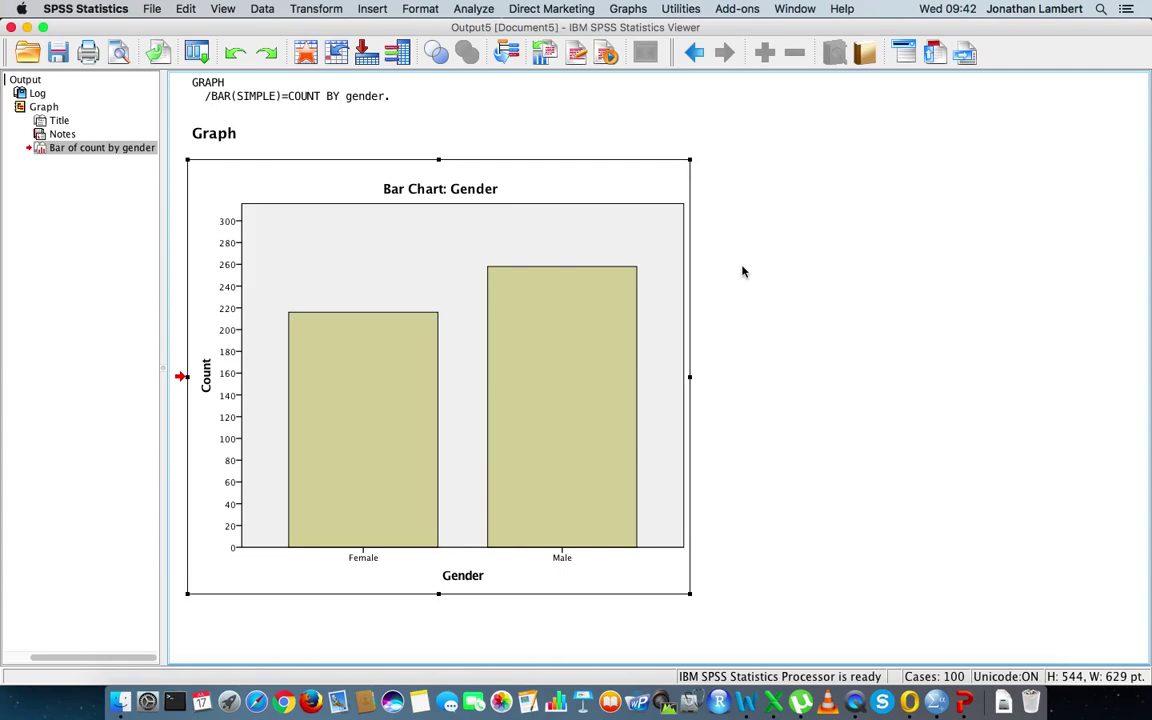
Open Graphs > Legacy Dialogs > Bar again to start a second bar chart
click(635, 11)
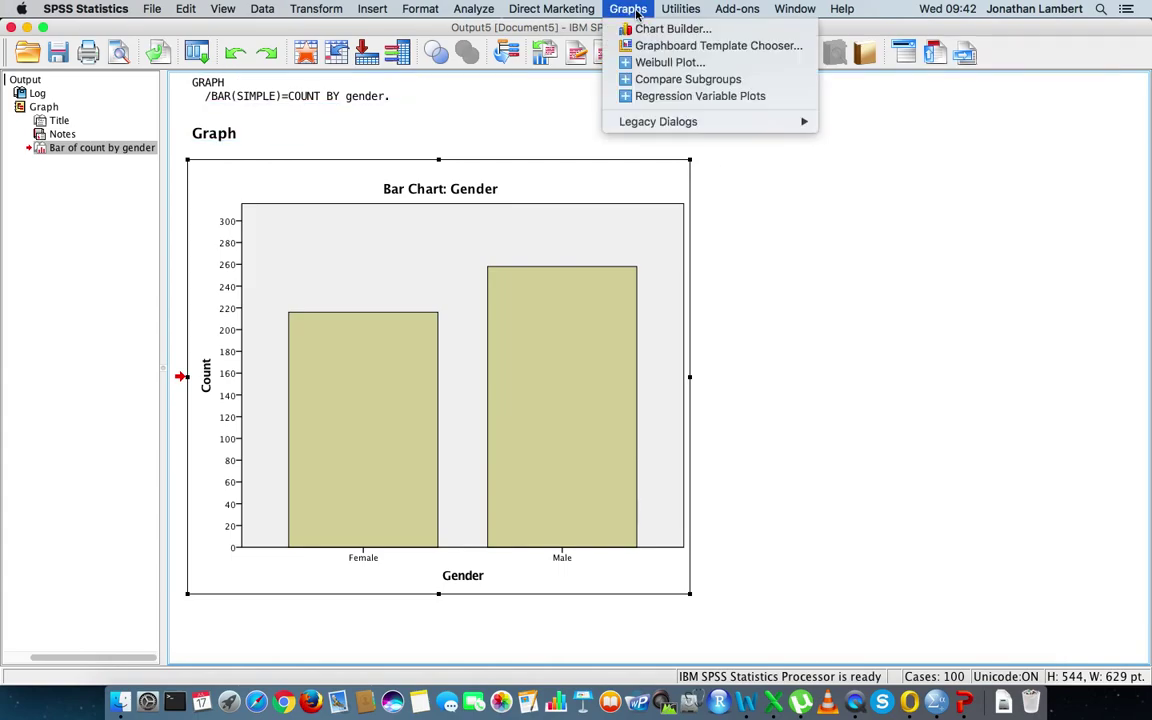
mouse_move(675, 122)
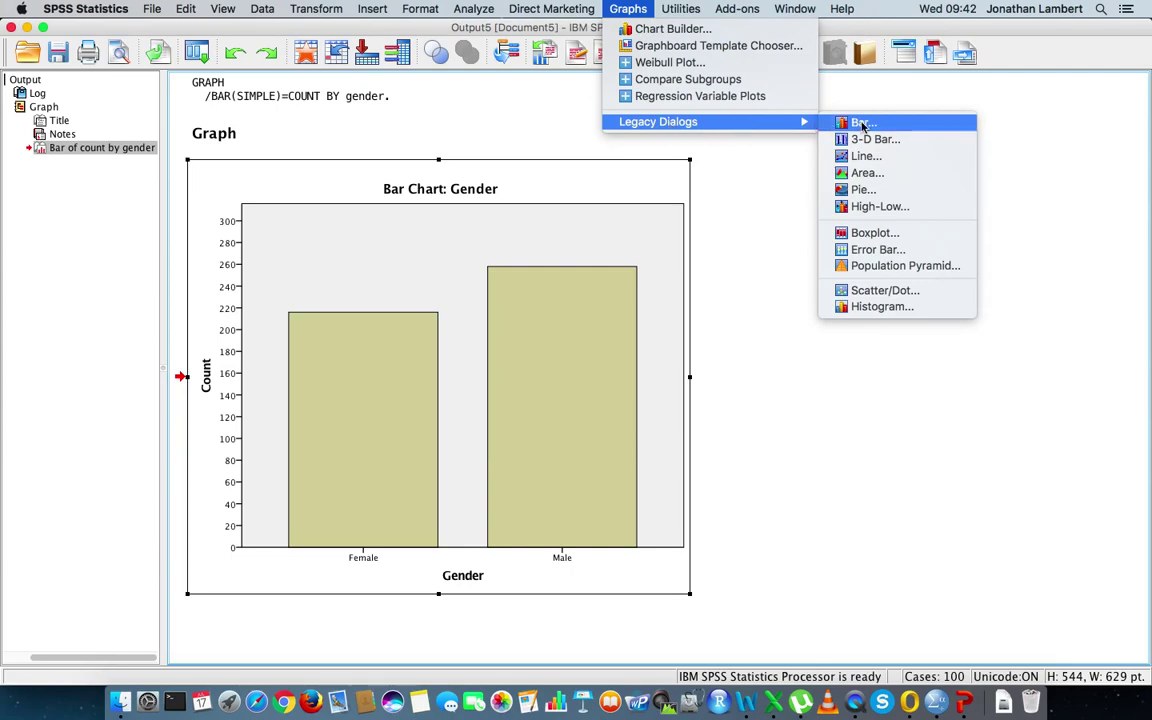
click(862, 123)
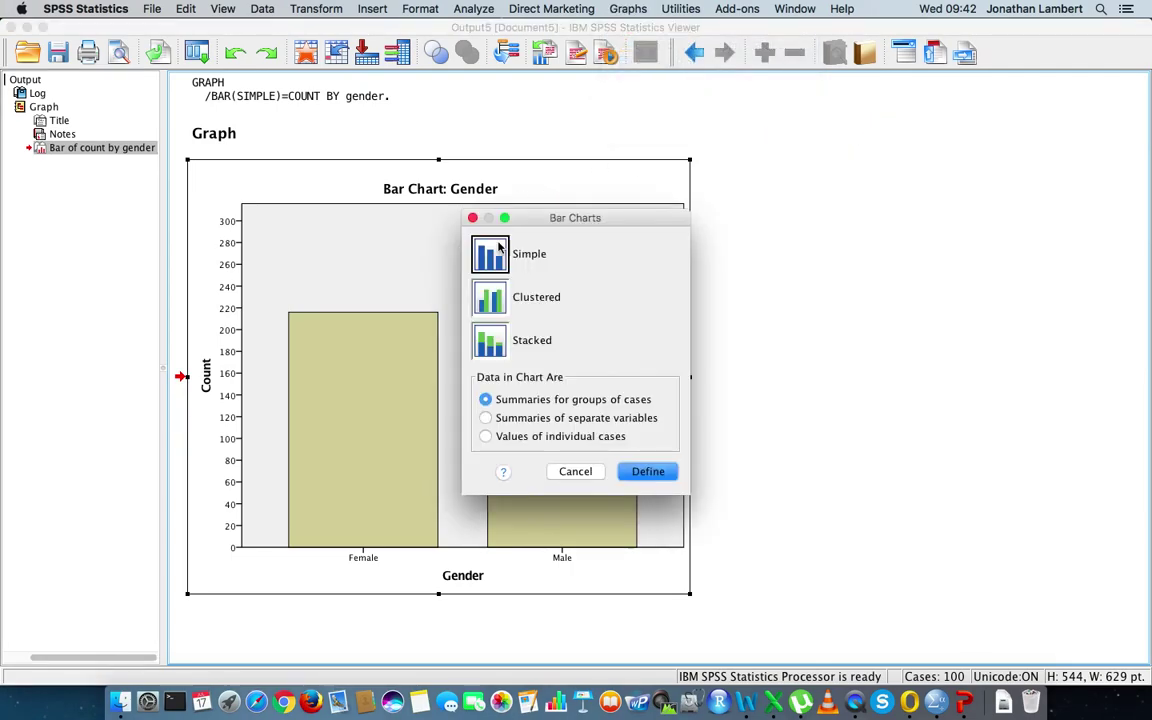
Create a simple bar chart of % of cases with Employment Category replacing Gender on the category axis
click(648, 471)
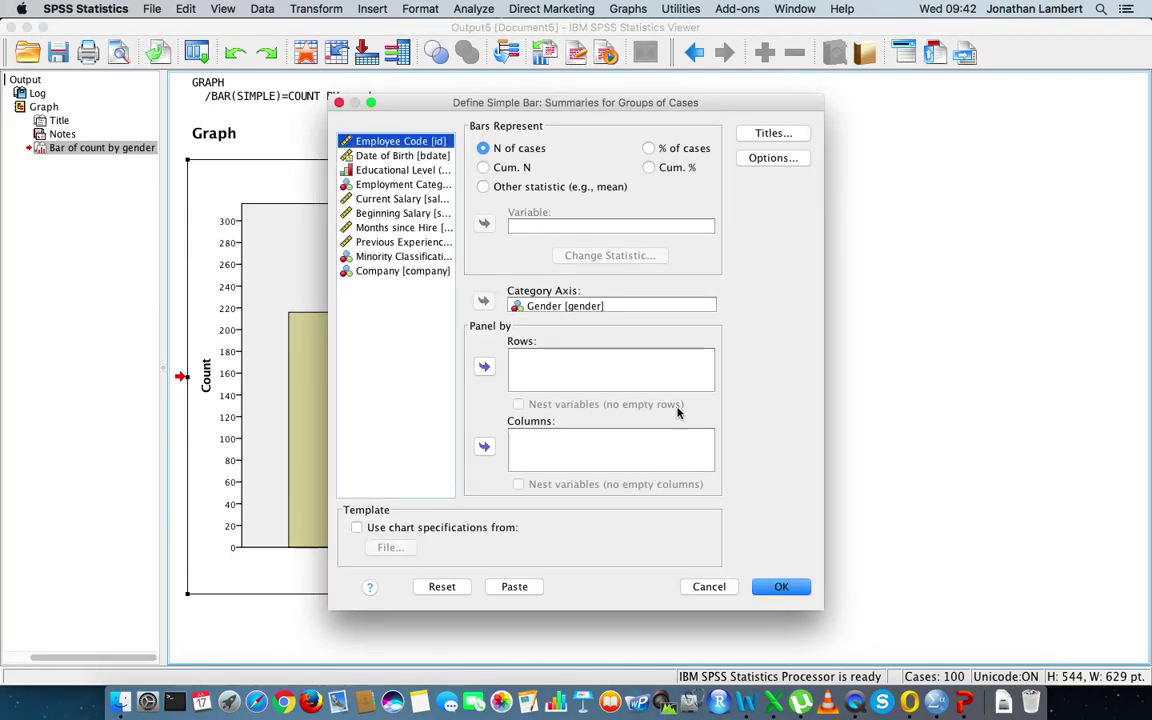
click(649, 149)
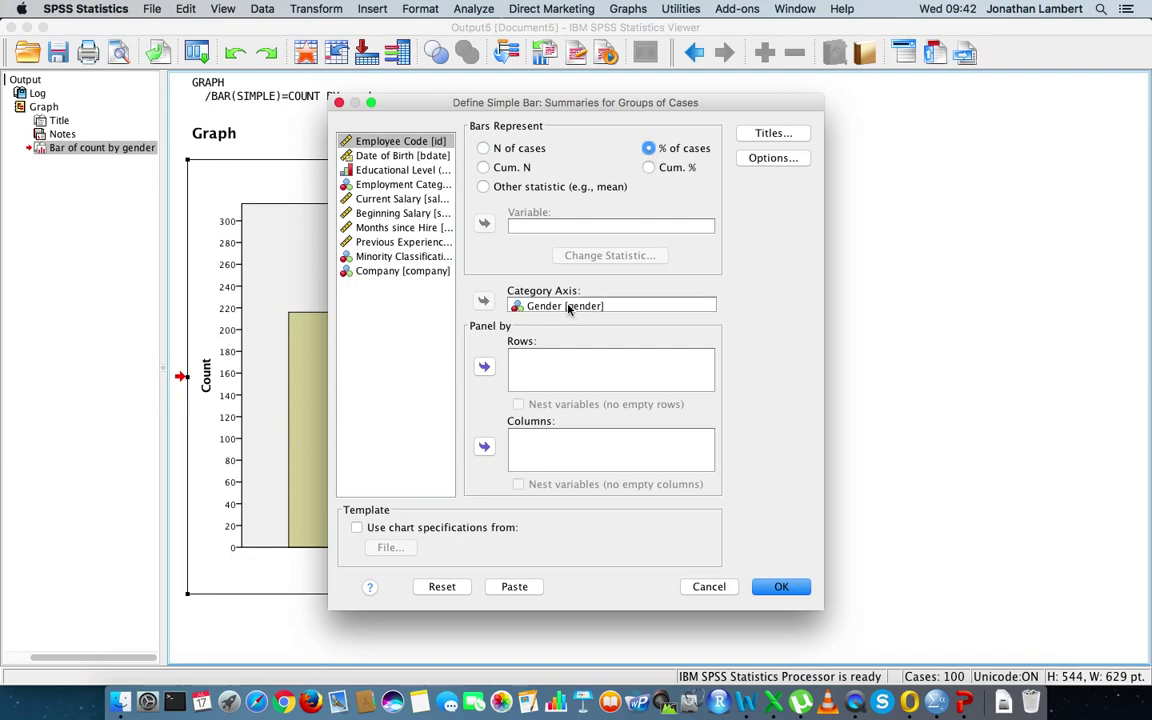
click(510, 306)
click(483, 302)
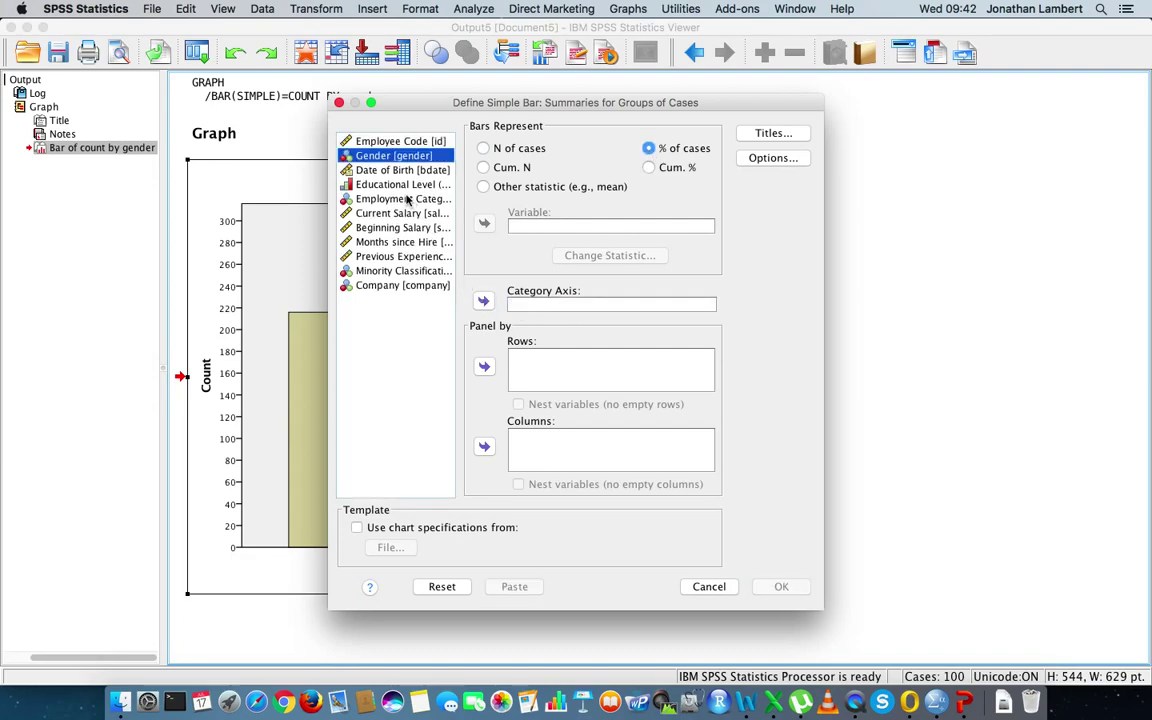
click(375, 197)
click(484, 302)
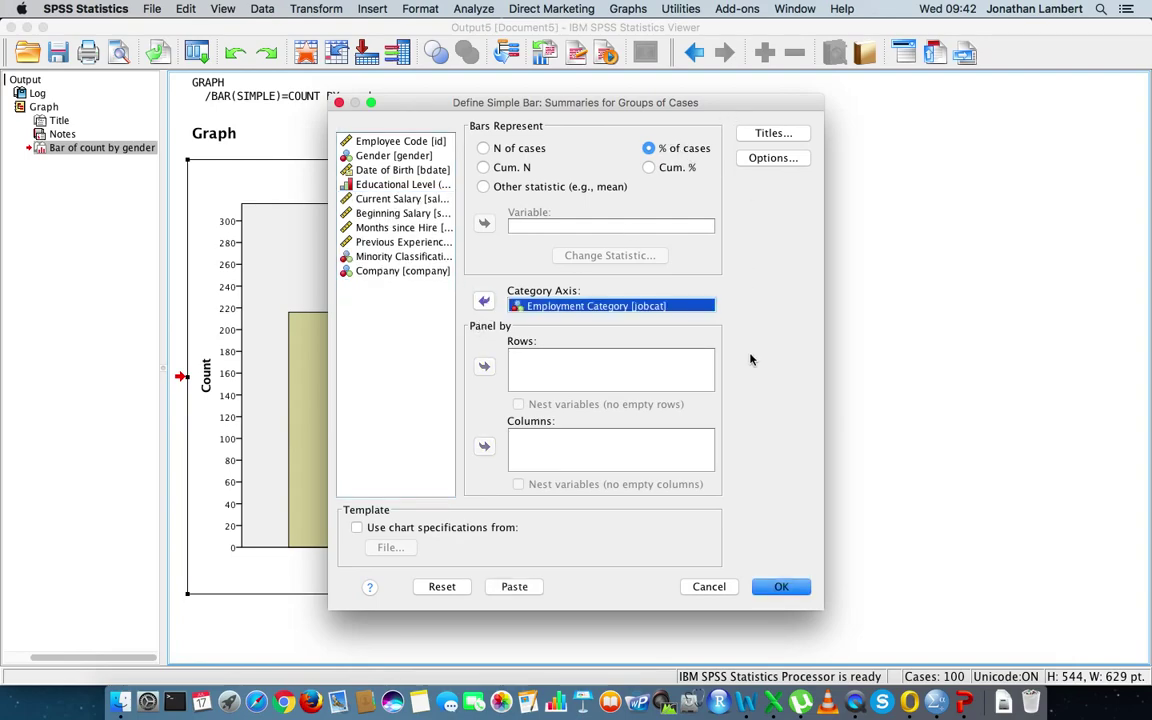
click(781, 586)
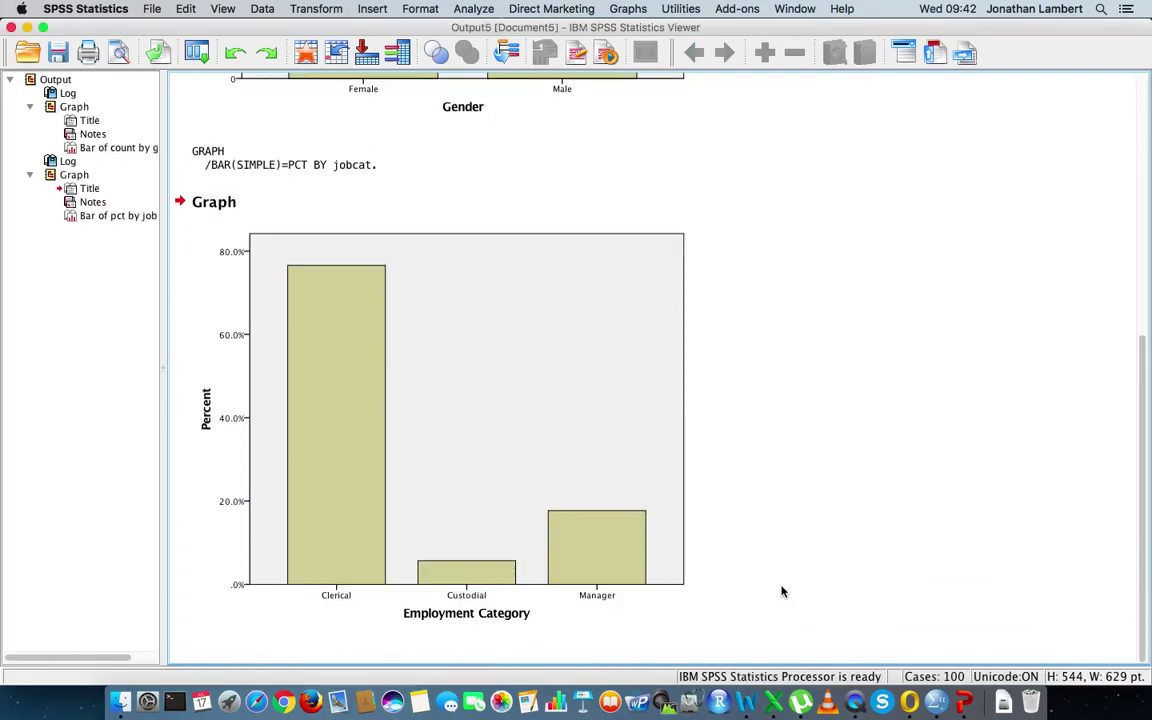
click(417, 432)
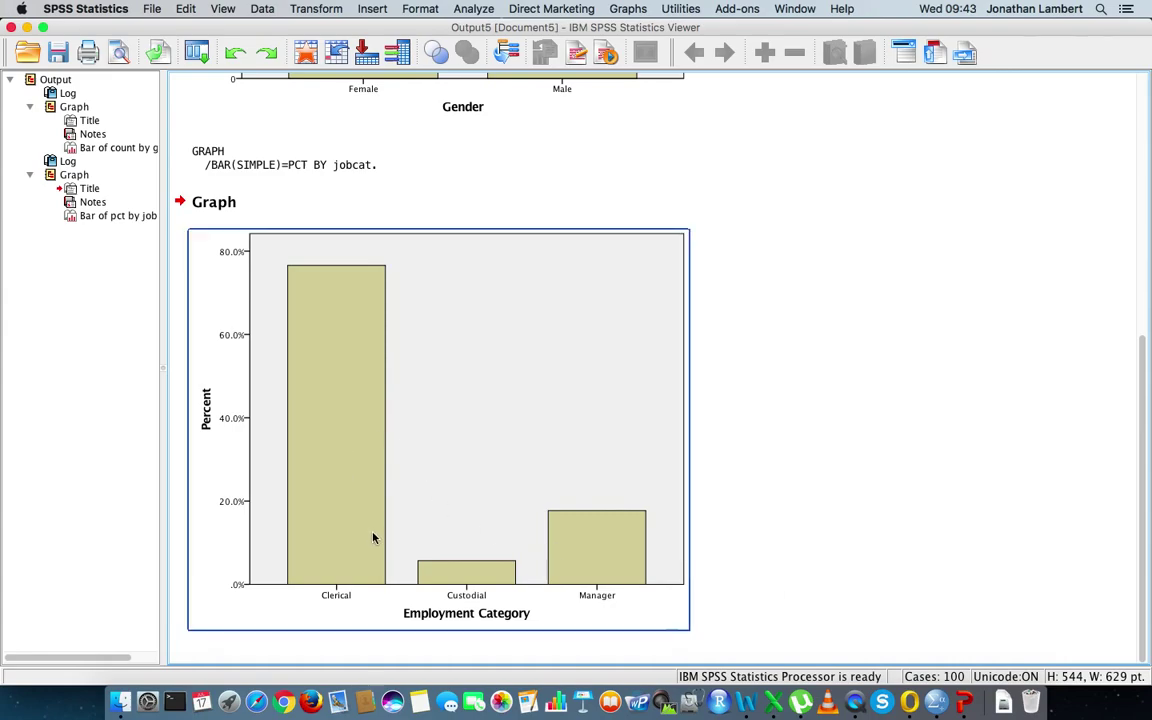
click(350, 203)
click(345, 306)
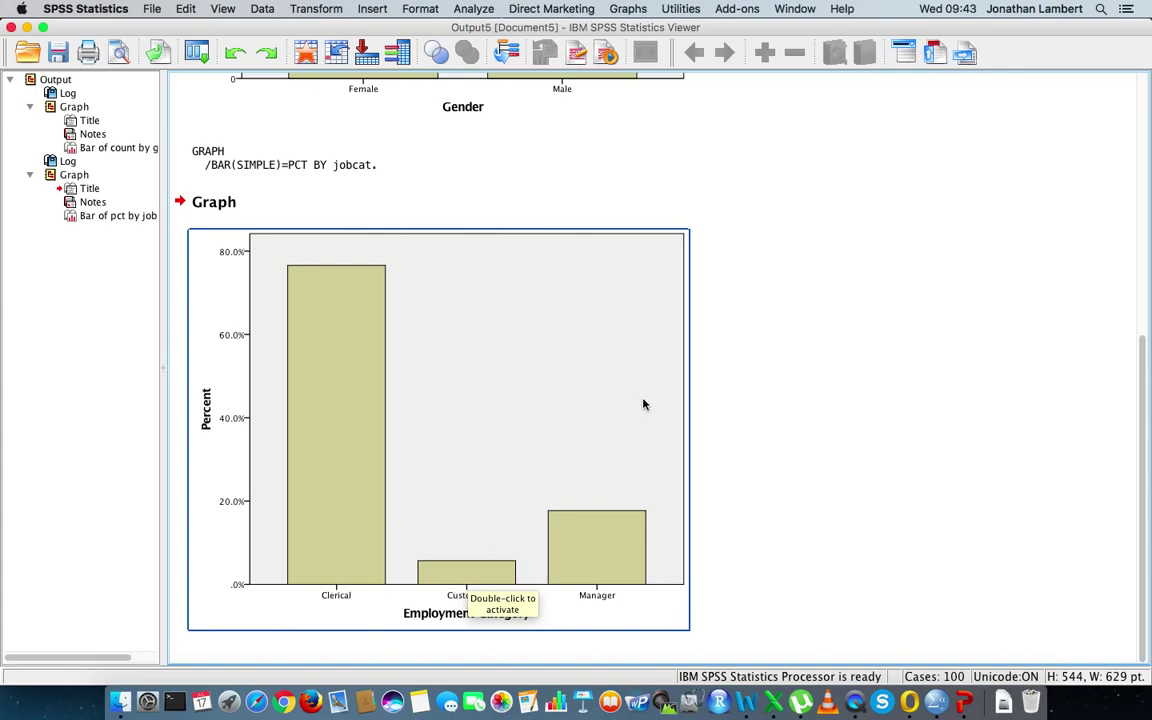
Open the percentage chart in the Chart Editor and insert a title
double_click(491, 348)
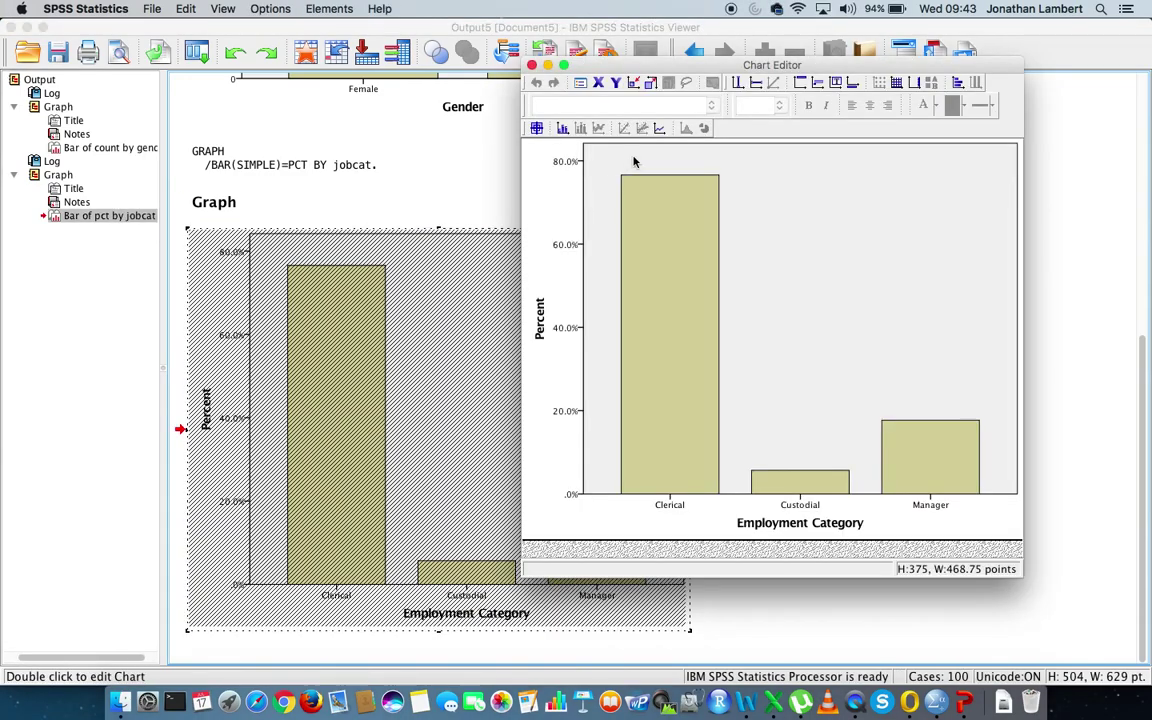
click(269, 10)
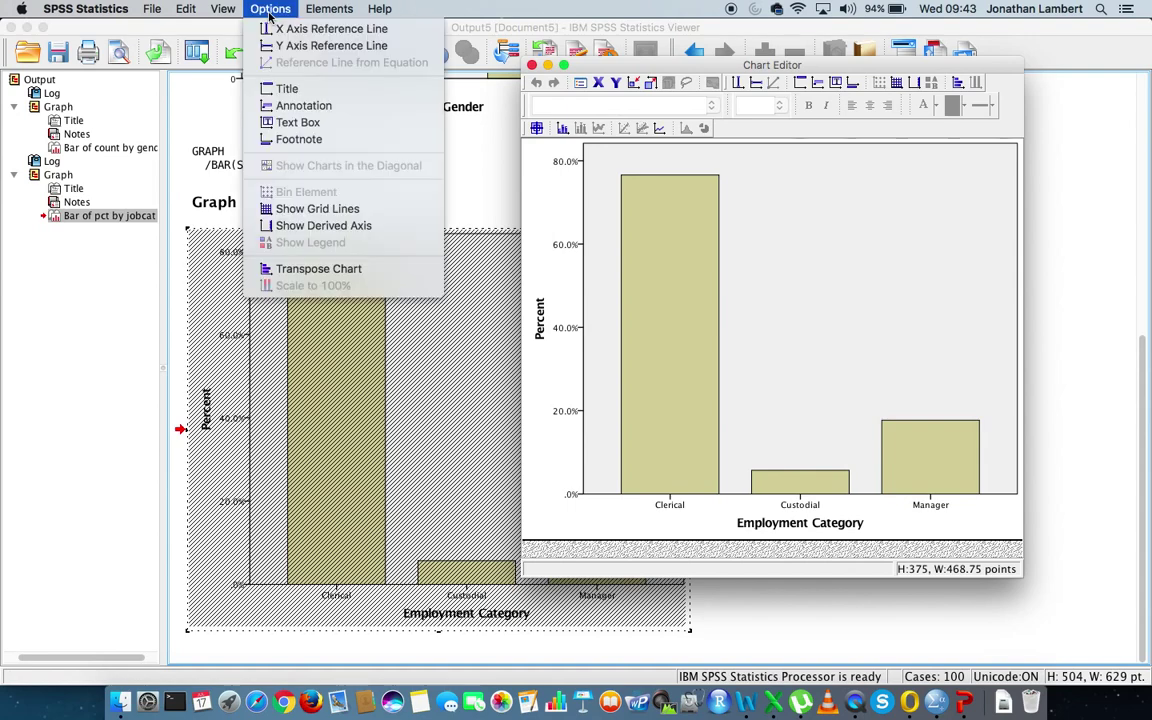
mouse_move(380, 9)
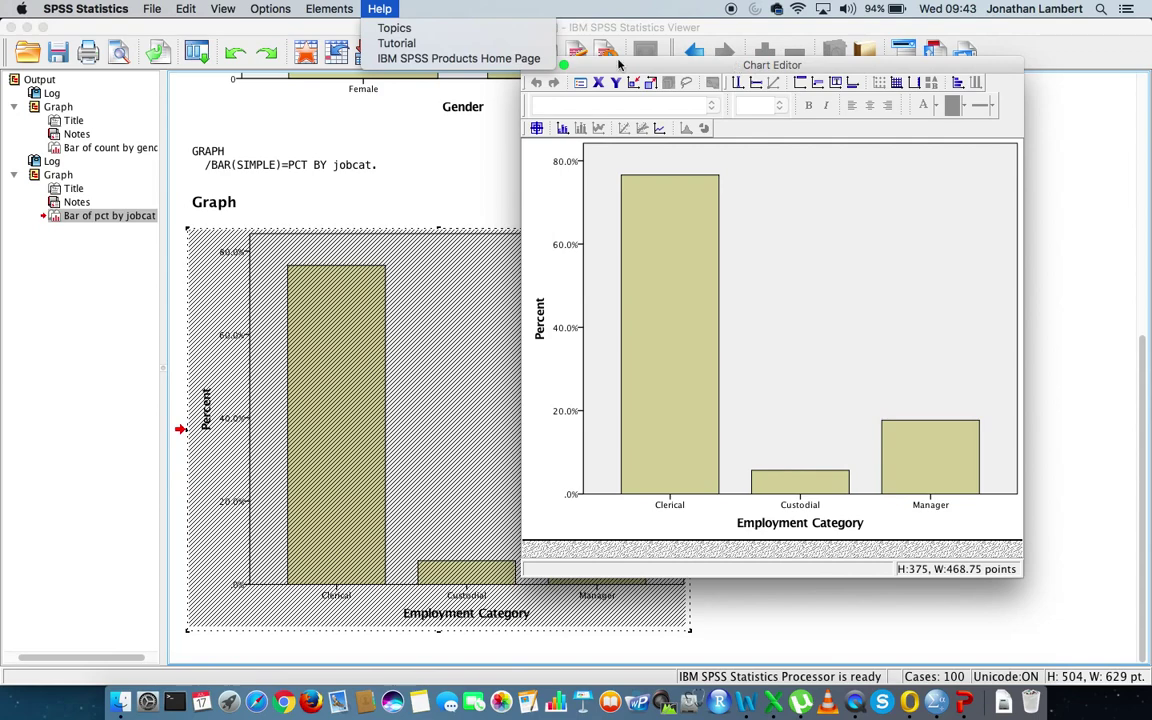
mouse_move(269, 8)
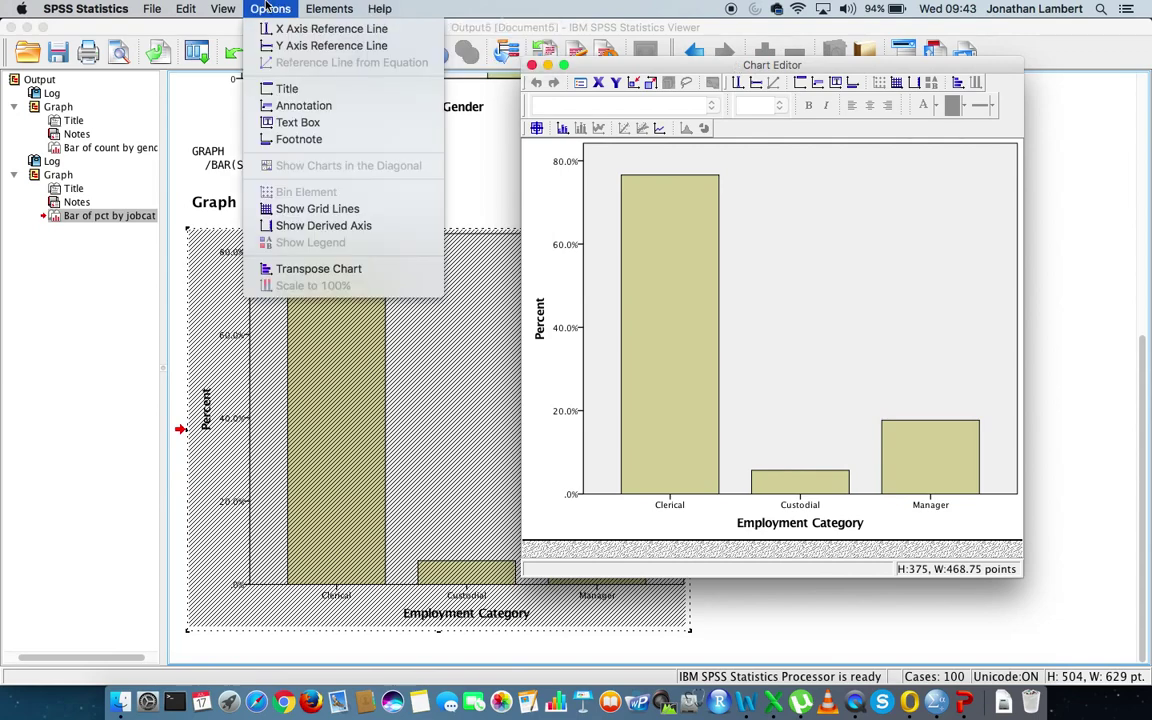
click(287, 90)
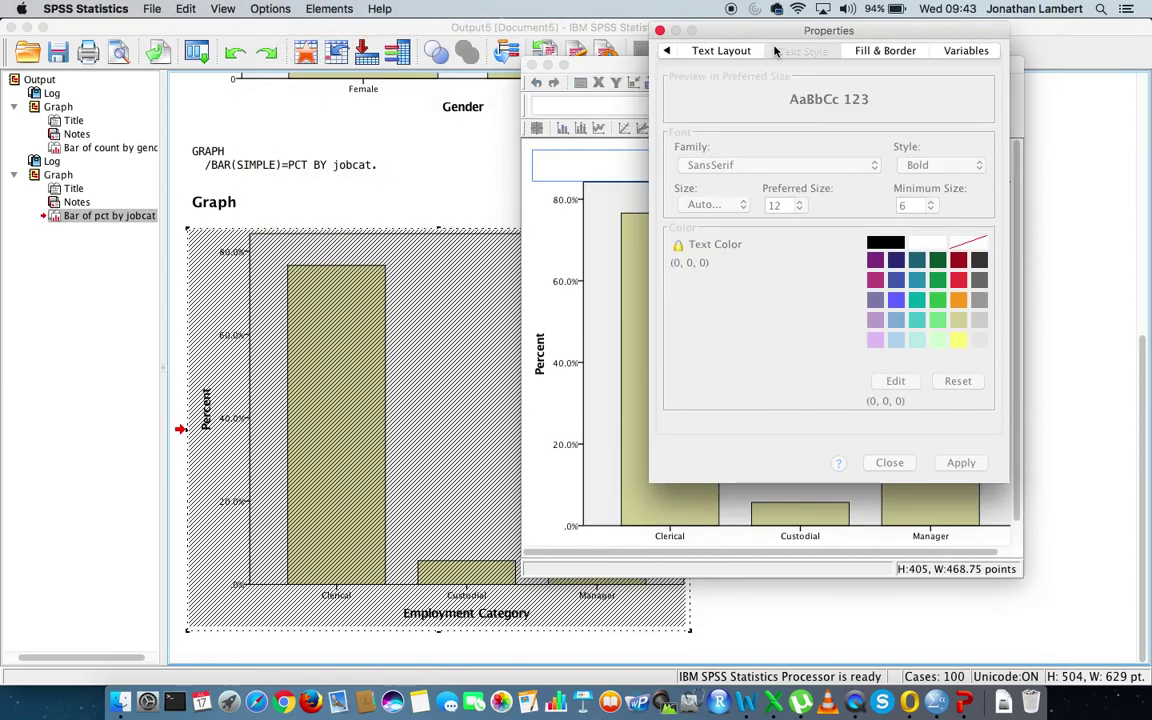
Replace the placeholder title with 'Bar Chart: Job Description', with a capital D
drag(733, 38, 903, 36)
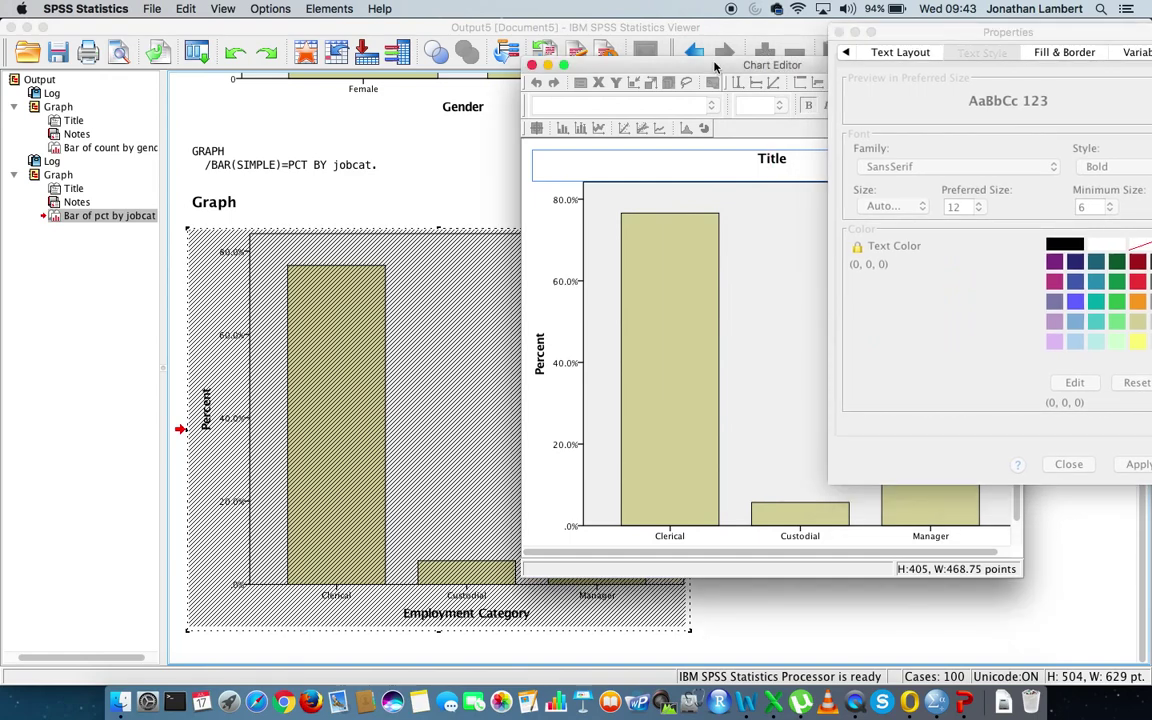
drag(715, 67, 543, 74)
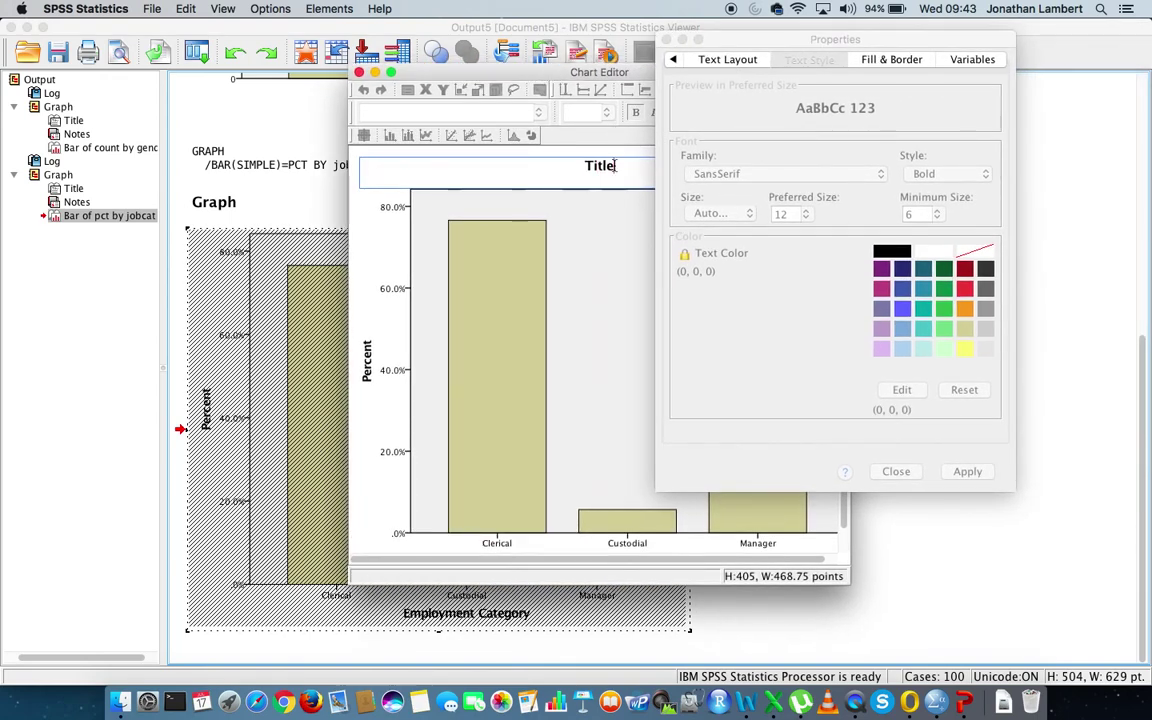
key(BackSpace)
key(BackSpace)
key(BackSpace)
key(BackSpace)
text(Bar Char)
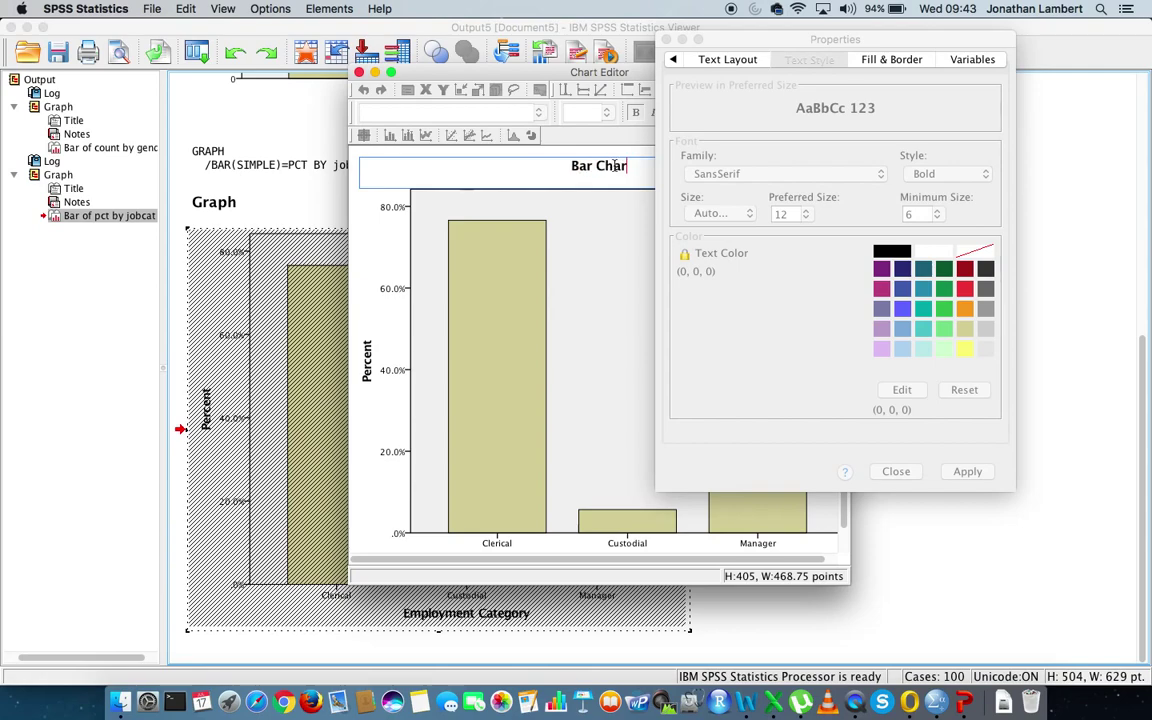
text(t: Job)
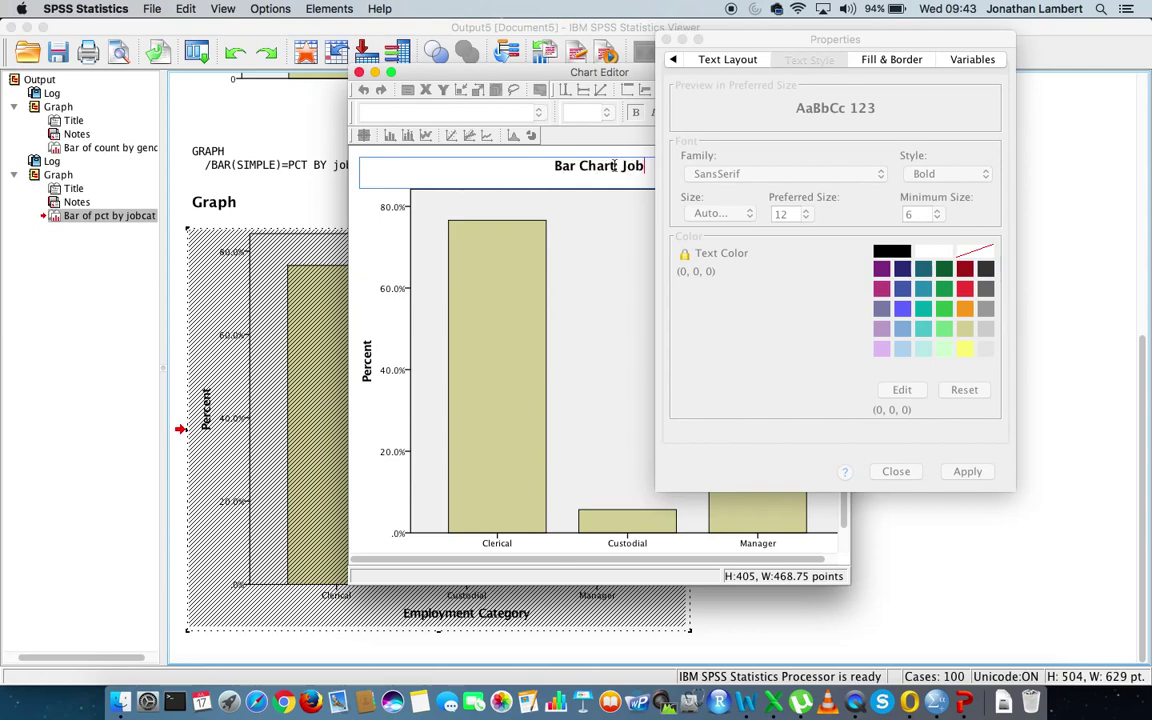
text( description)
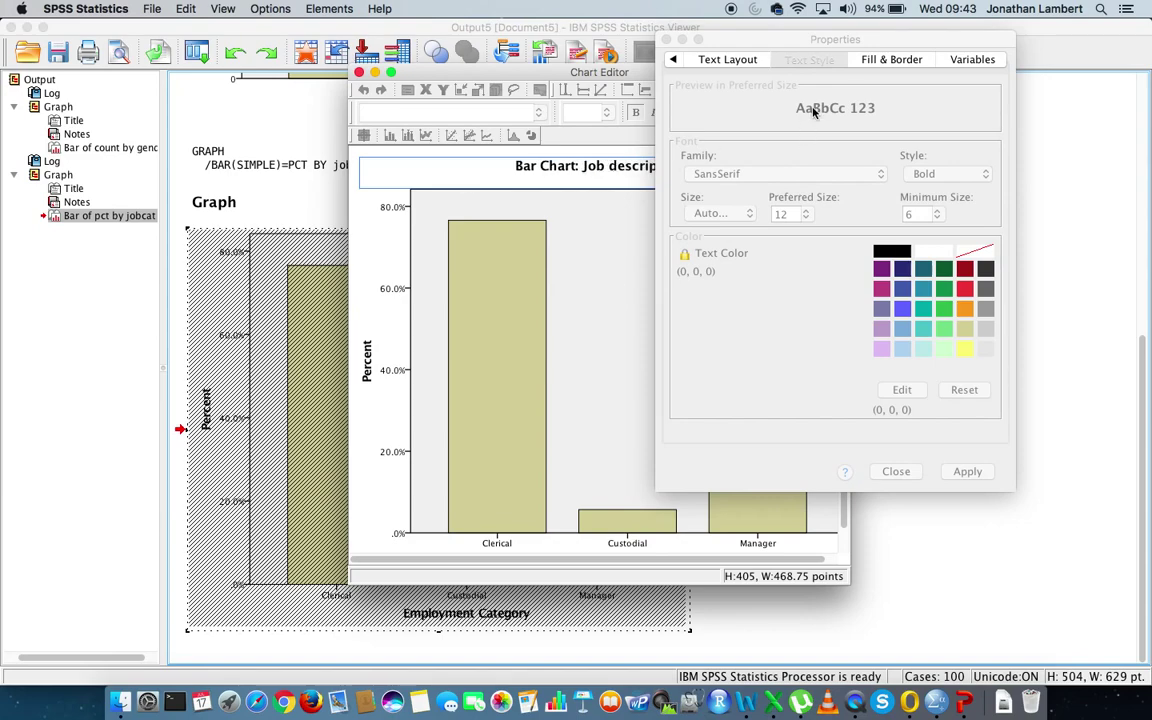
click(666, 42)
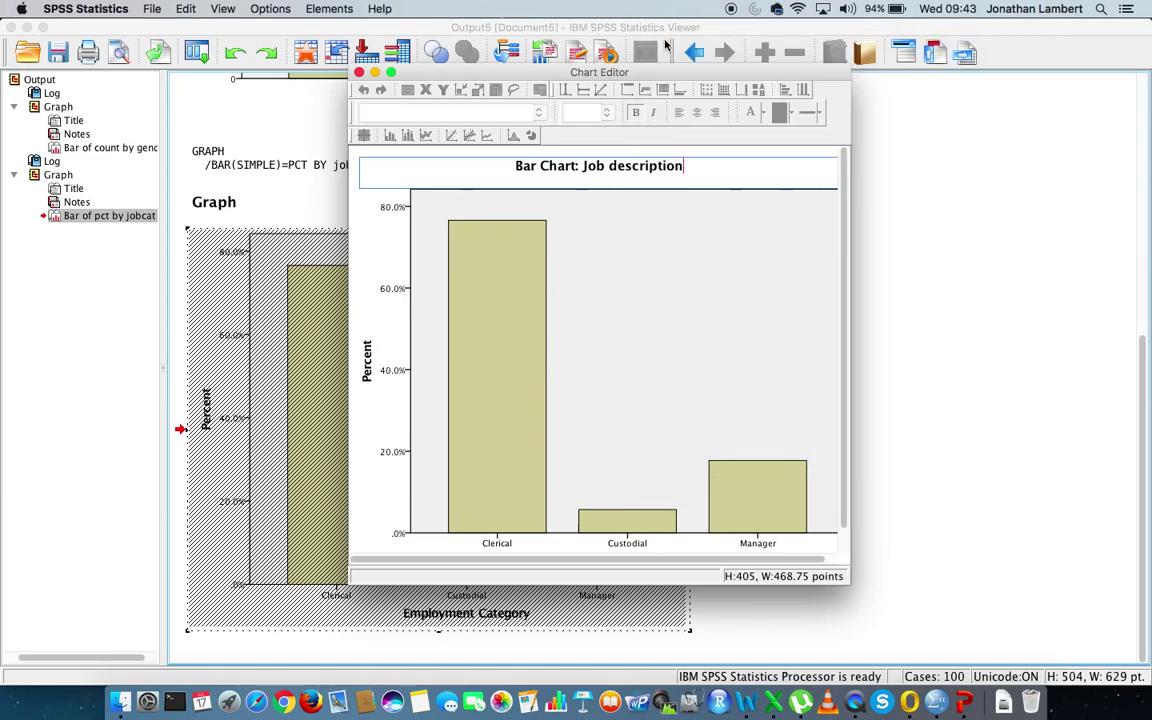
click(618, 166)
key(BackSpace)
text(D)
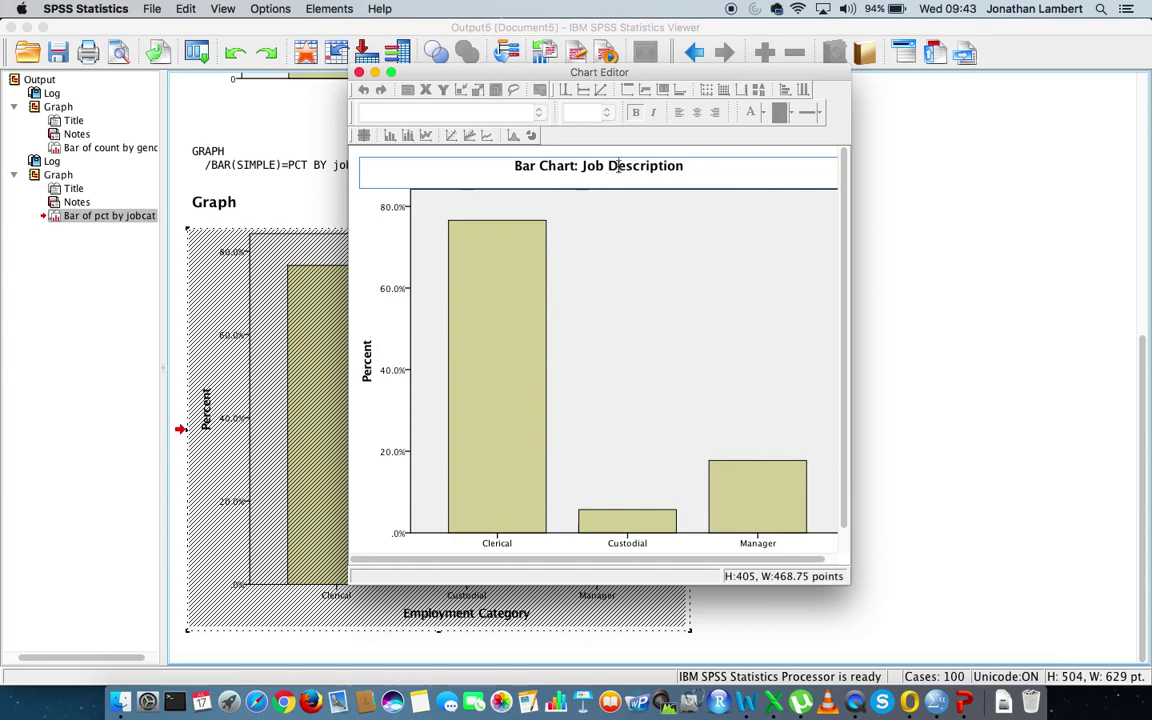